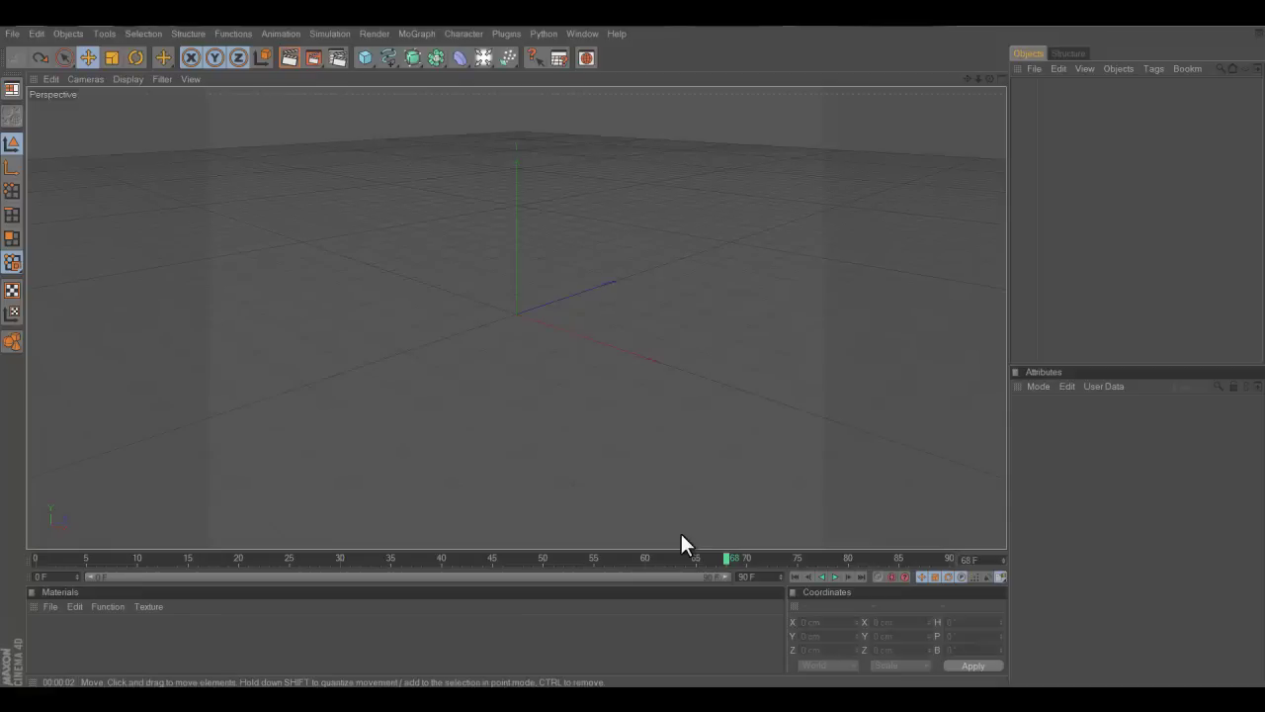
Step: Rewind the timeline to frame 0 and save the scene to the Desktop as 'Rain'
click(797, 574)
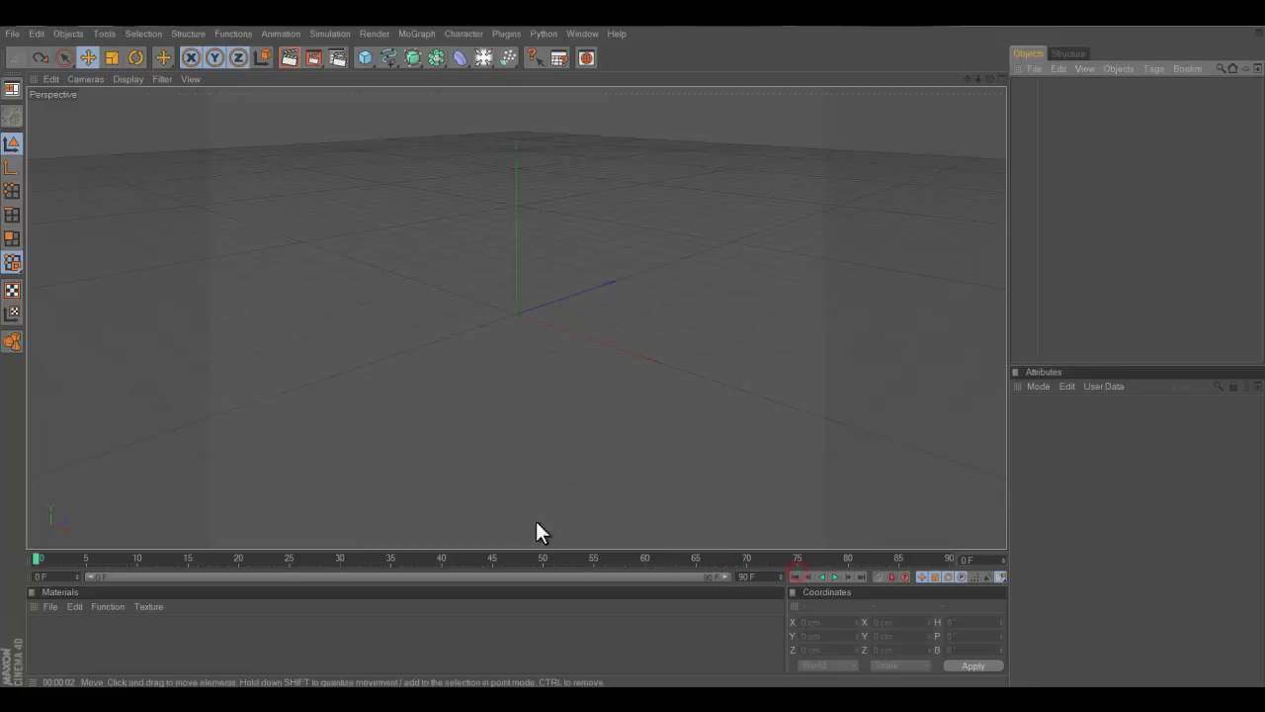
click(13, 34)
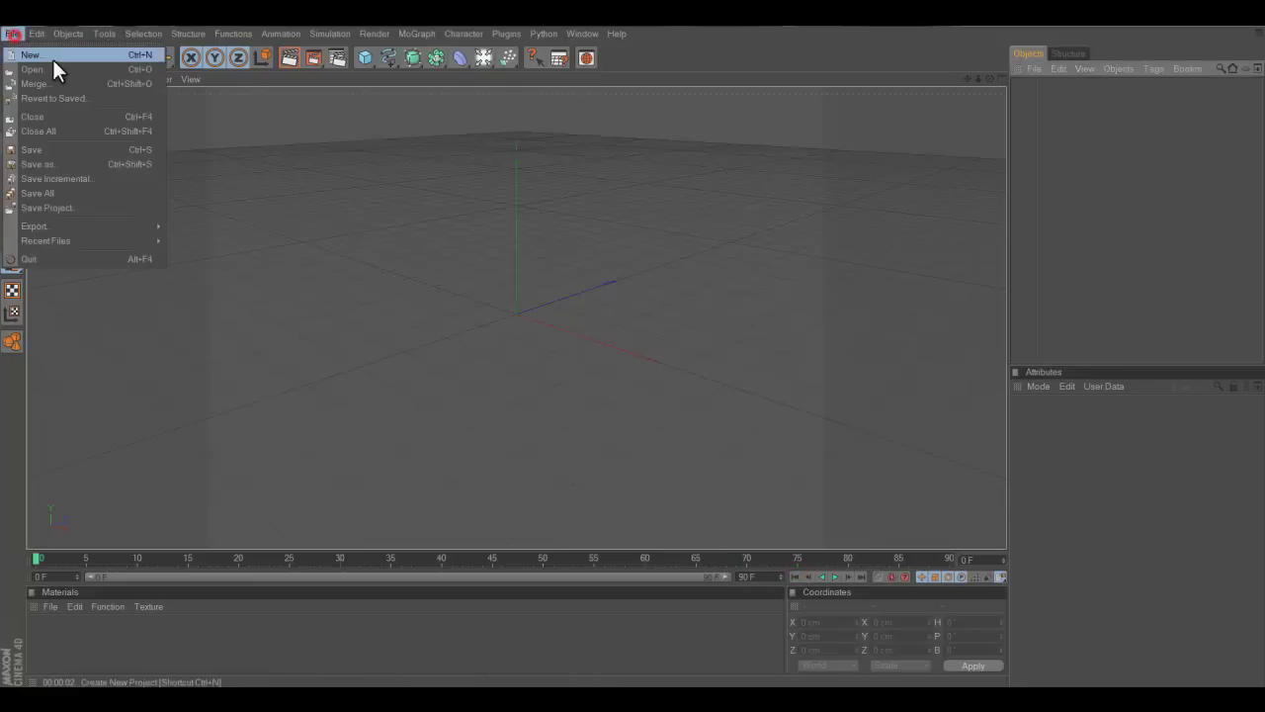
click(70, 151)
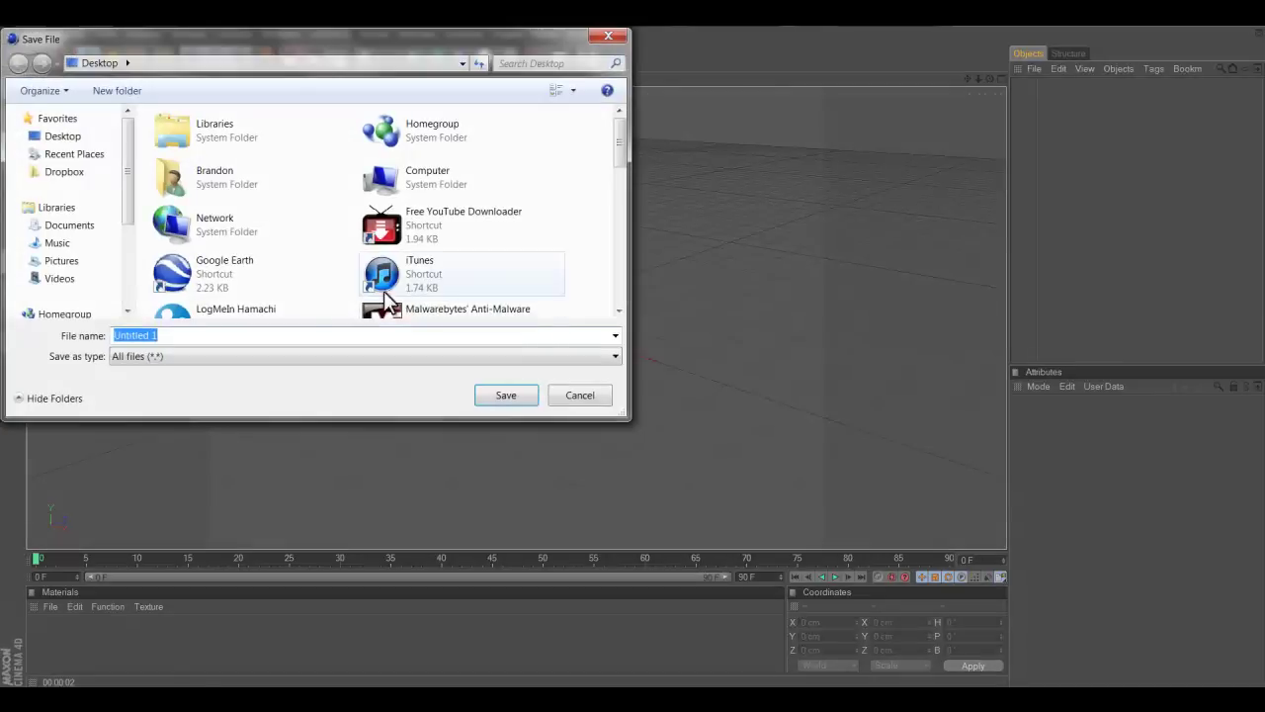
click(329, 316)
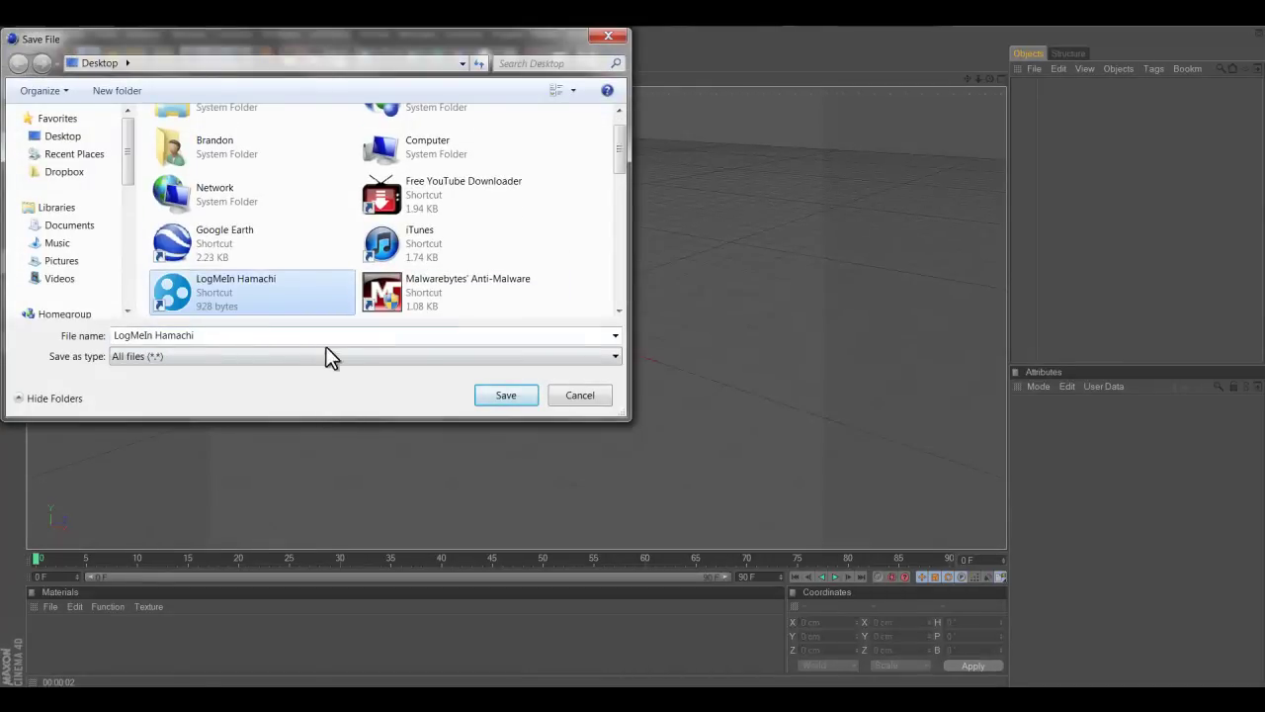
click(326, 334)
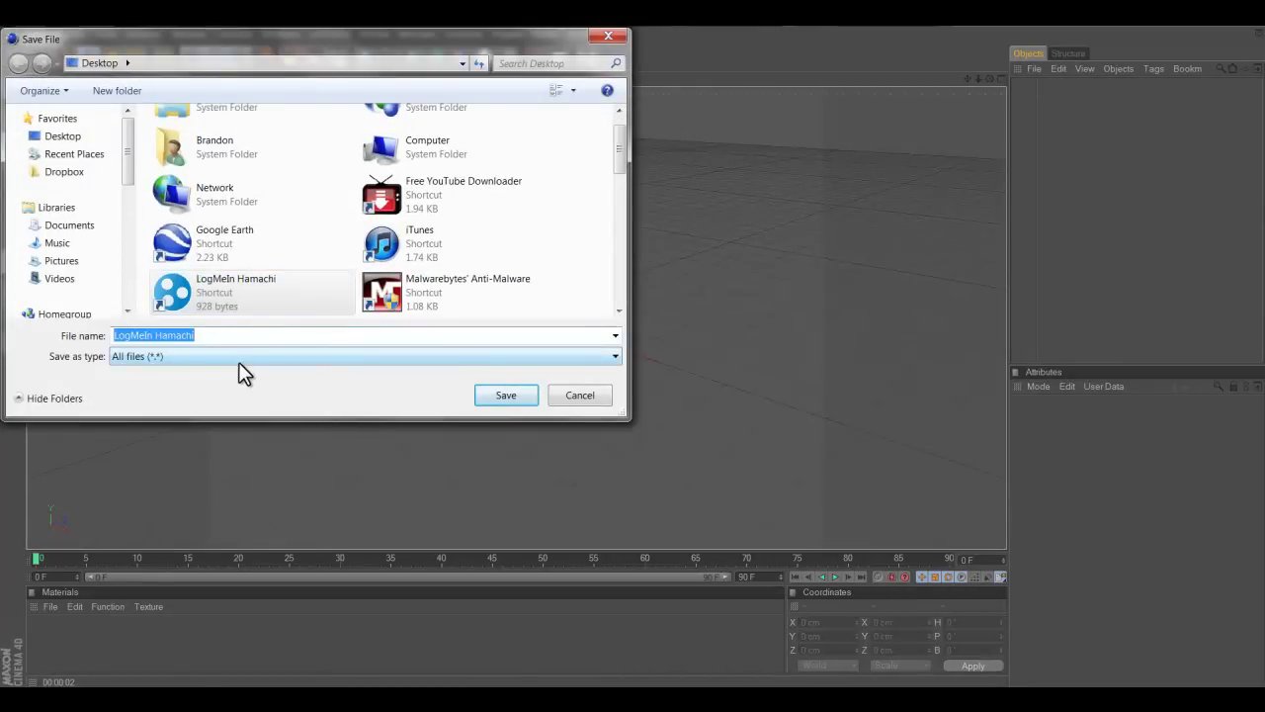
text(Rain)
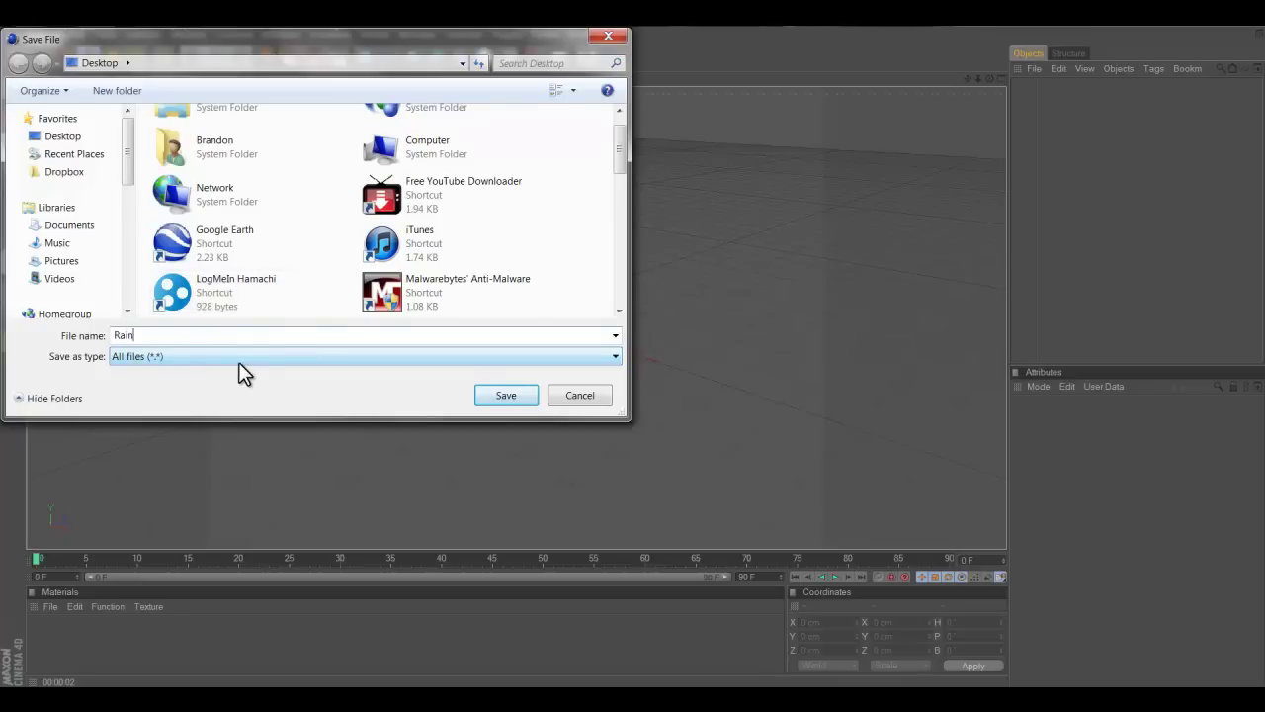
click(492, 398)
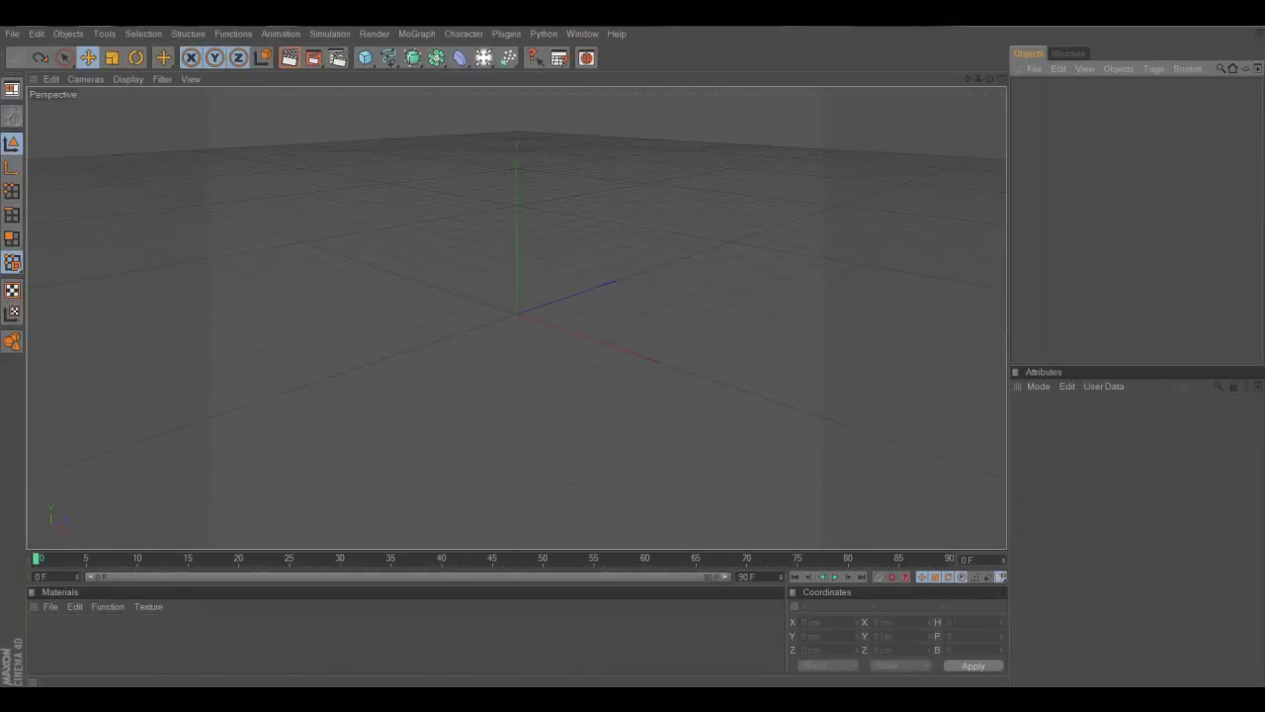
Step: Add a Plane primitive set to 800 cm width and height with 60 × 60 segments
click(362, 57)
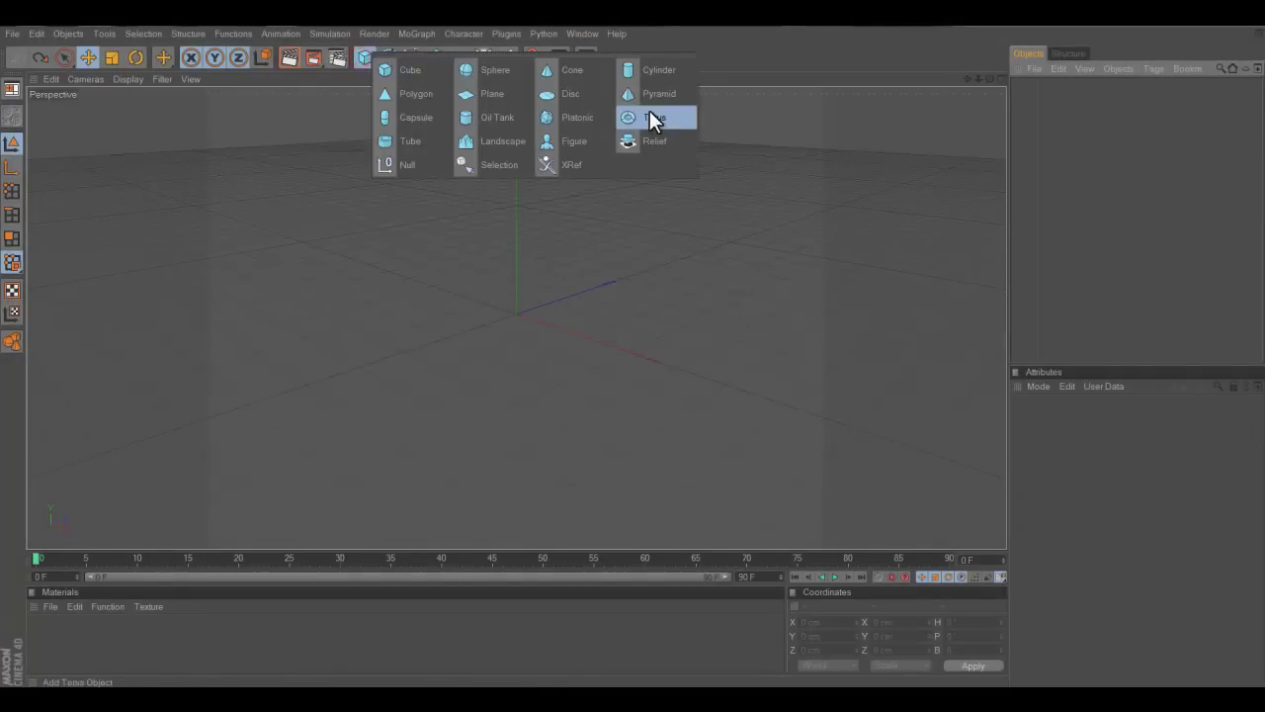
click(468, 93)
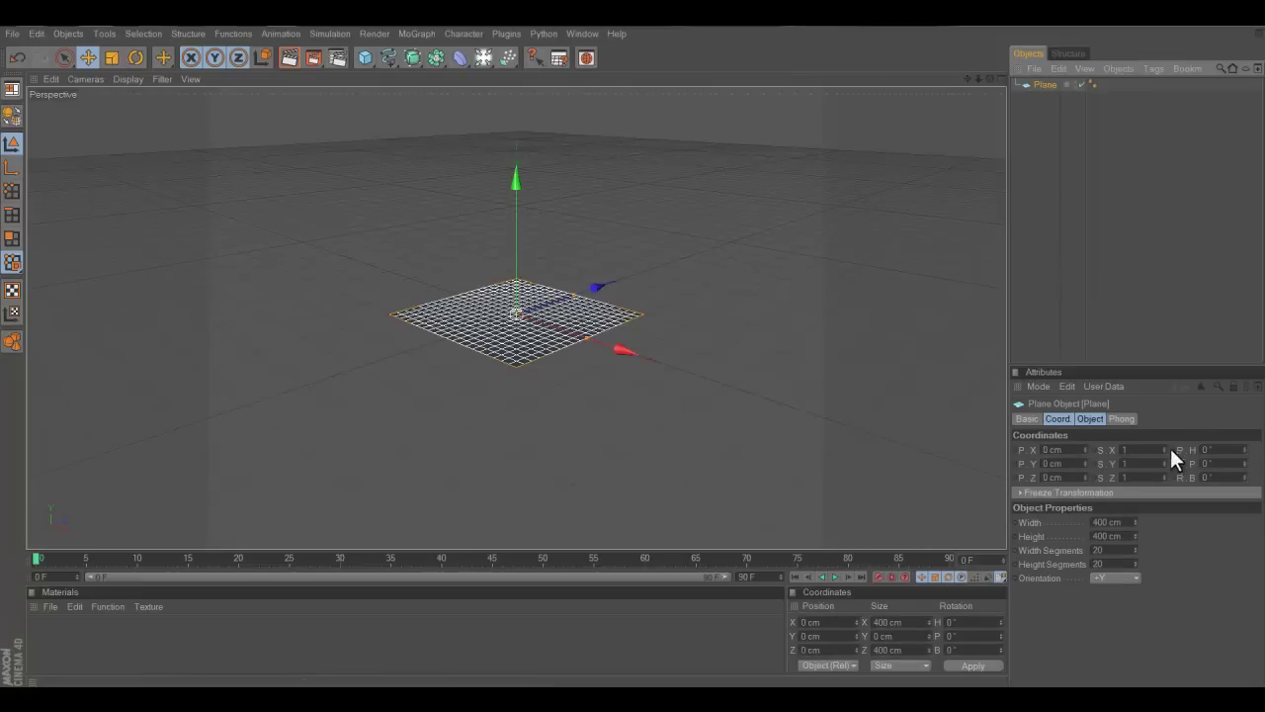
click(1093, 420)
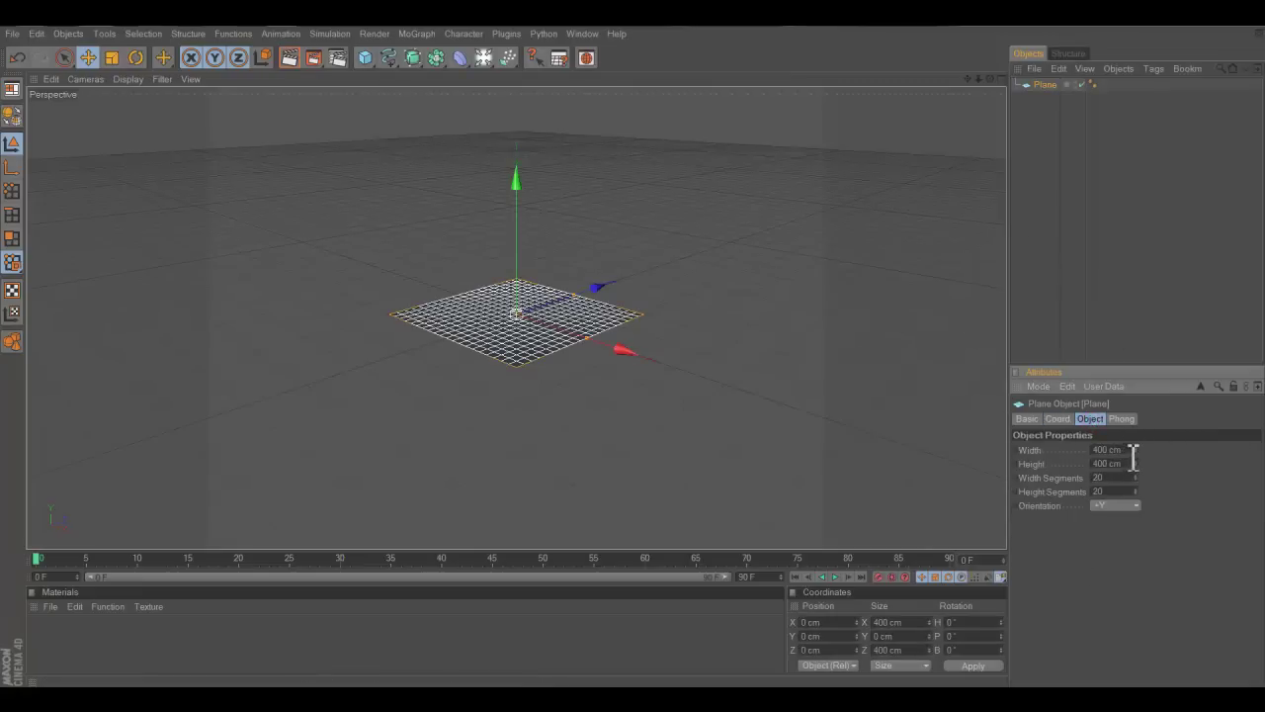
drag(1107, 450, 1075, 456)
text(800)
key(Tab)
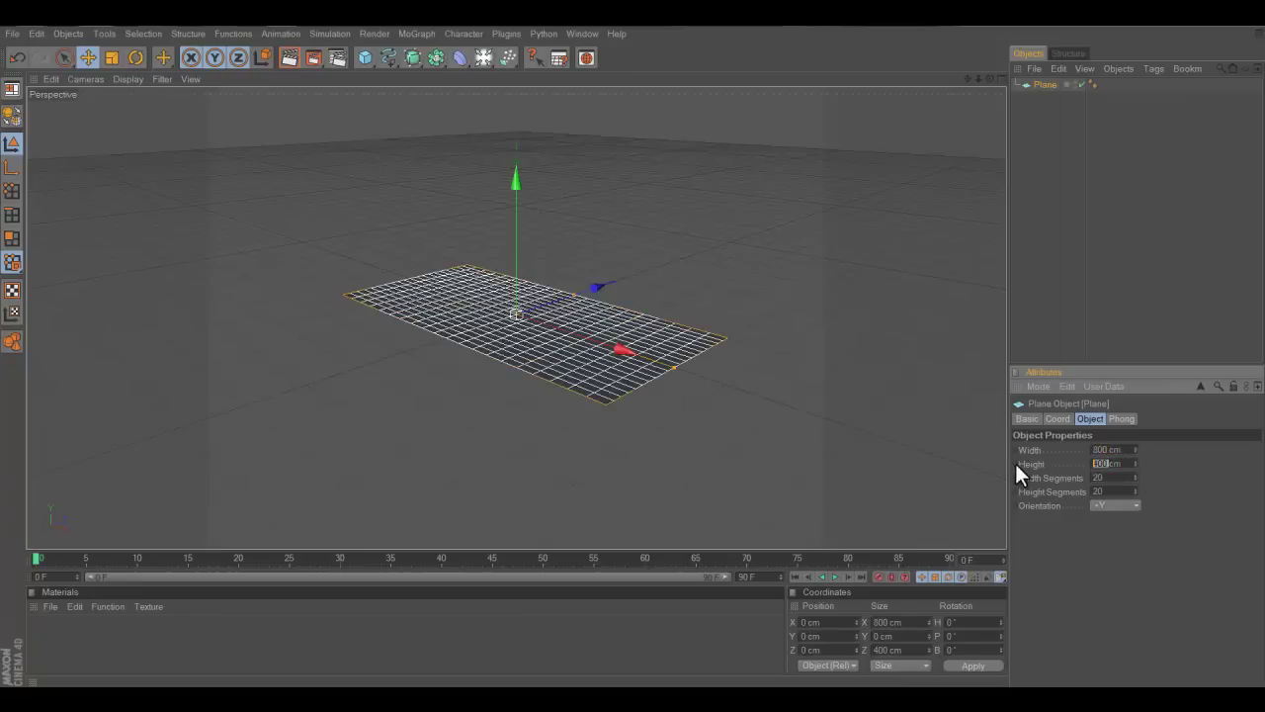
text(800)
double_click(1110, 478)
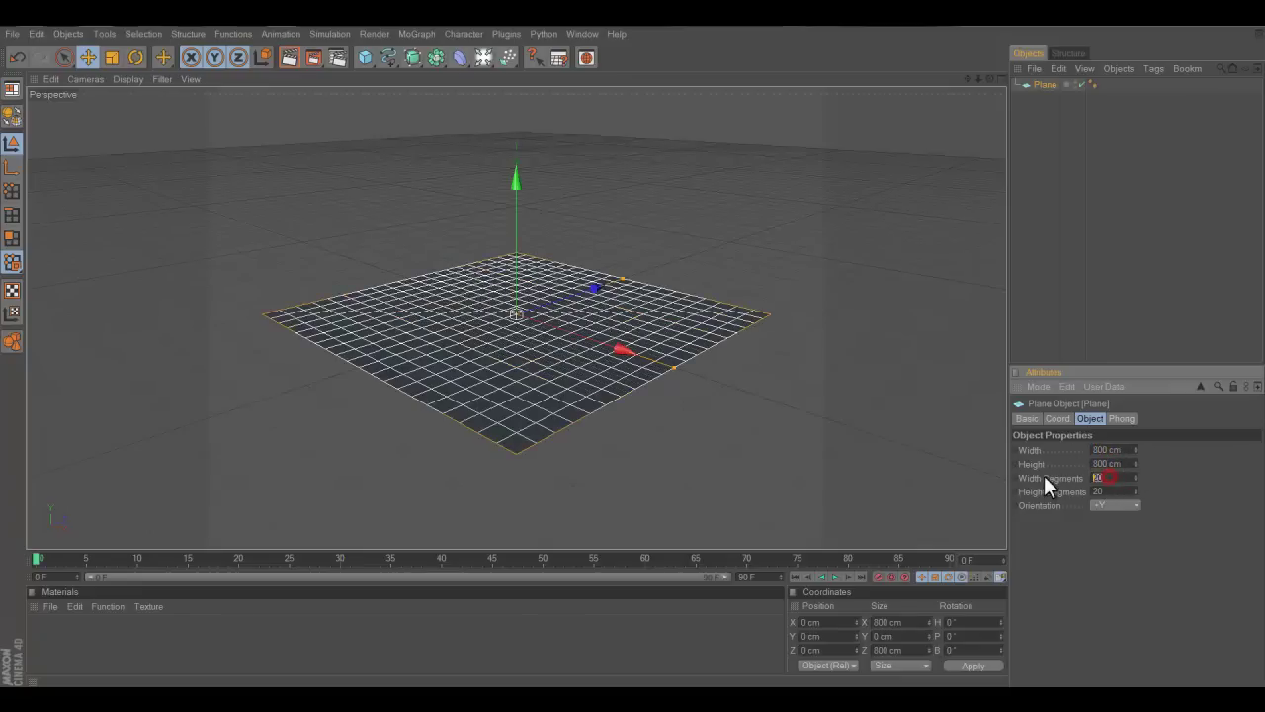
text(60)
key(Tab)
text(60)
click(1099, 562)
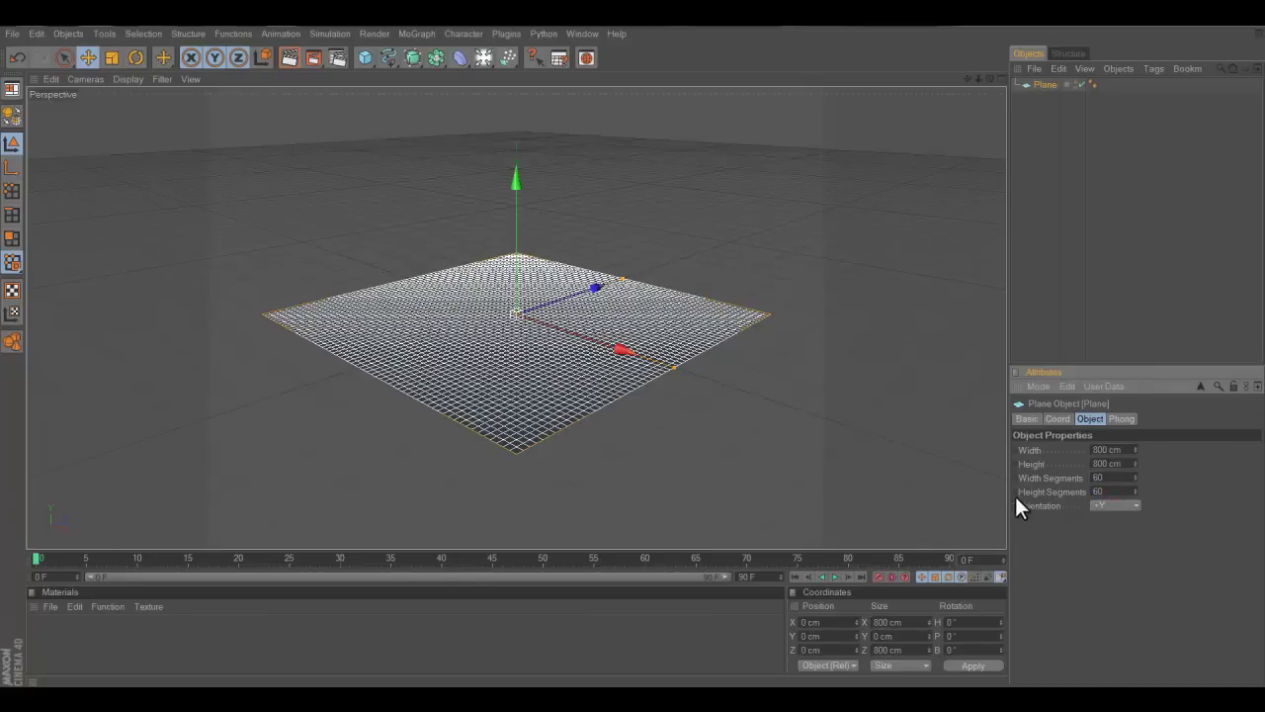
Step: Make the Plane editable and switch off its viewport and render visibility
click(1044, 185)
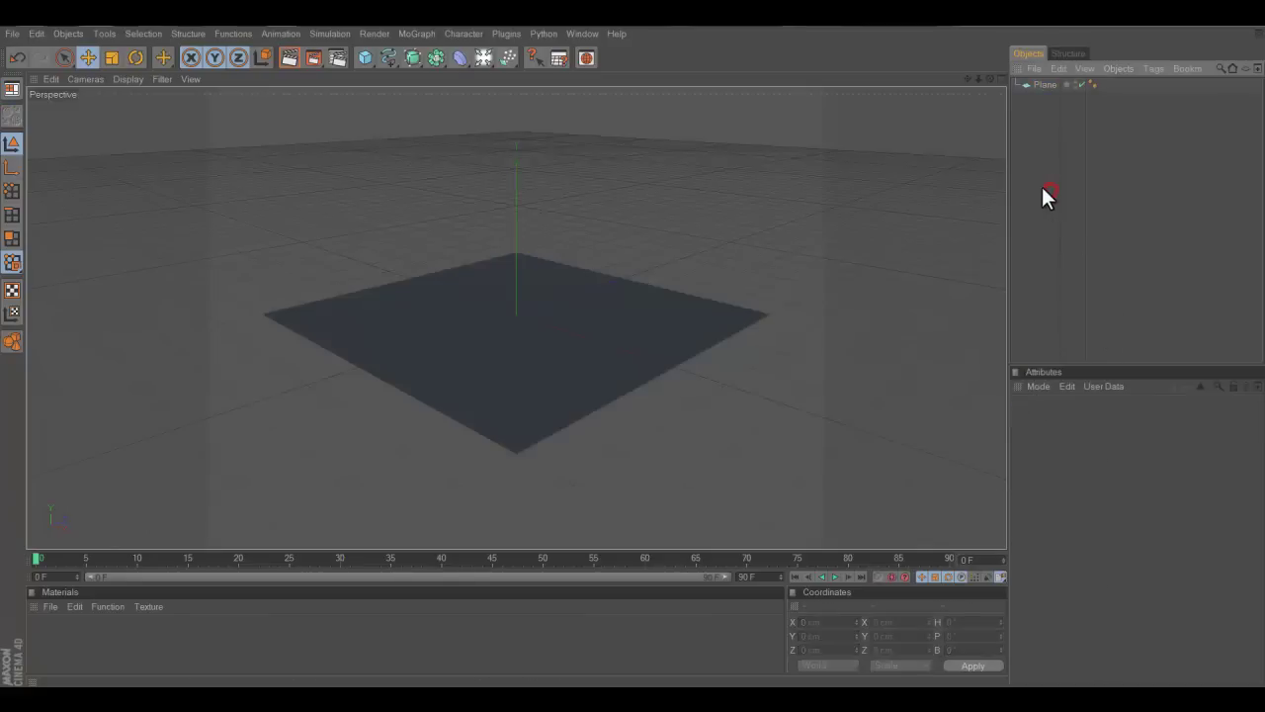
click(1042, 84)
click(12, 116)
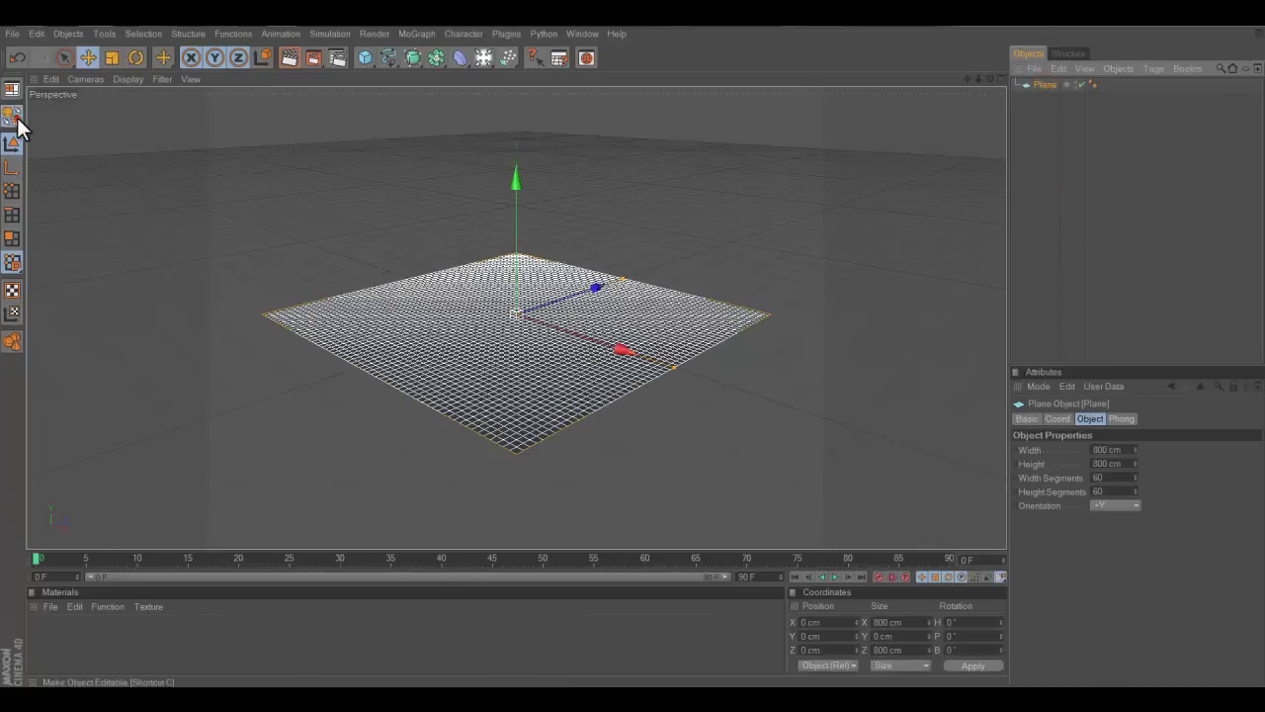
double_click(1073, 81)
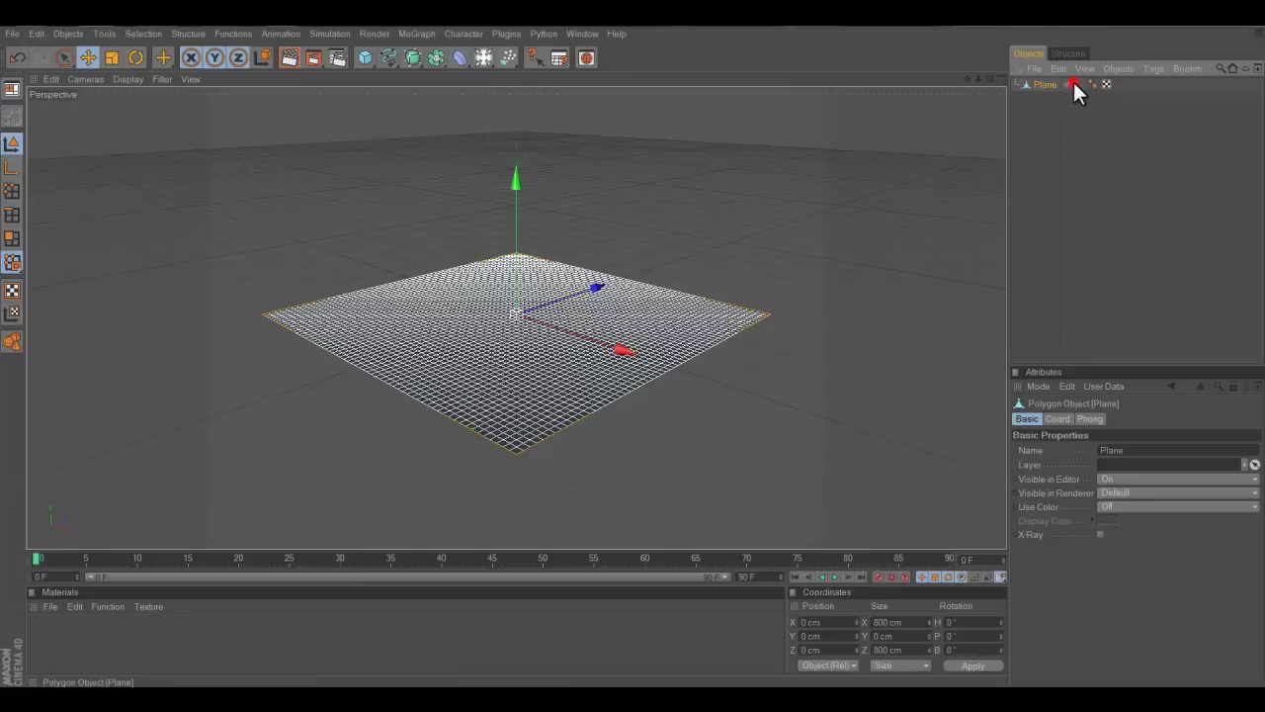
double_click(1073, 87)
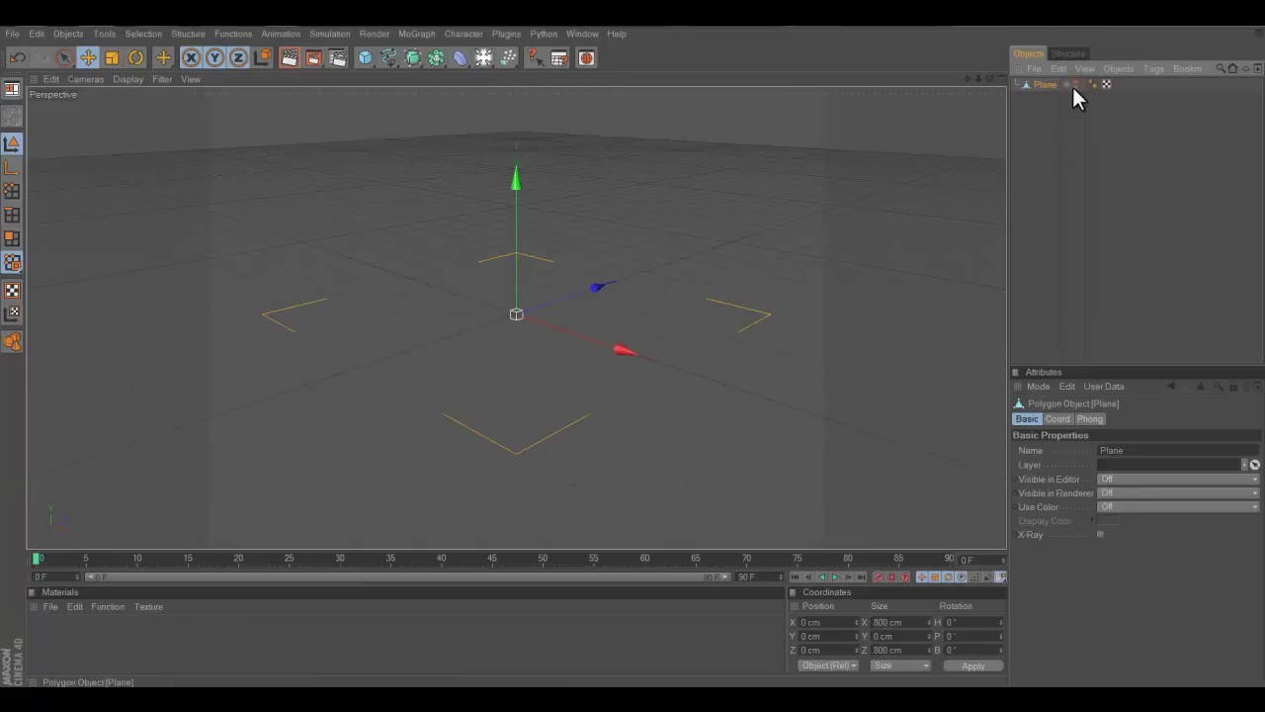
click(1055, 130)
click(1066, 168)
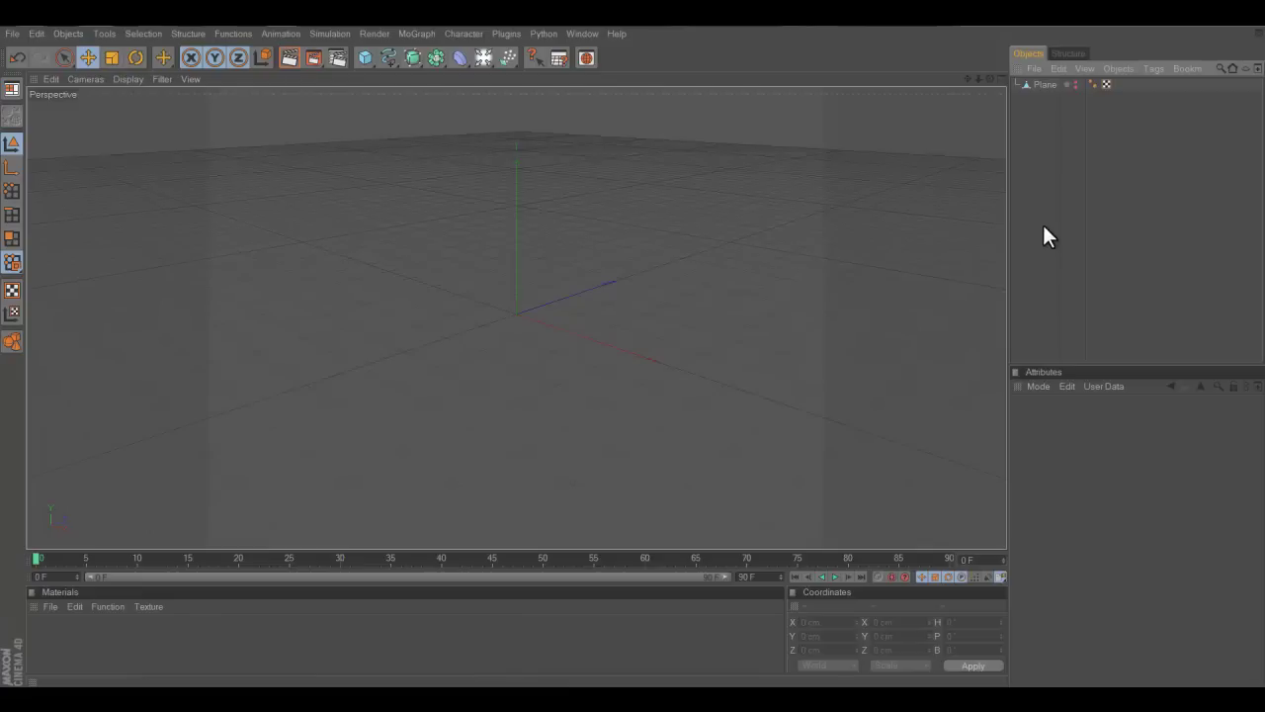
Step: Add a sphere, make it editable and apply a Y size of 300 cm
drag(364, 54, 479, 74)
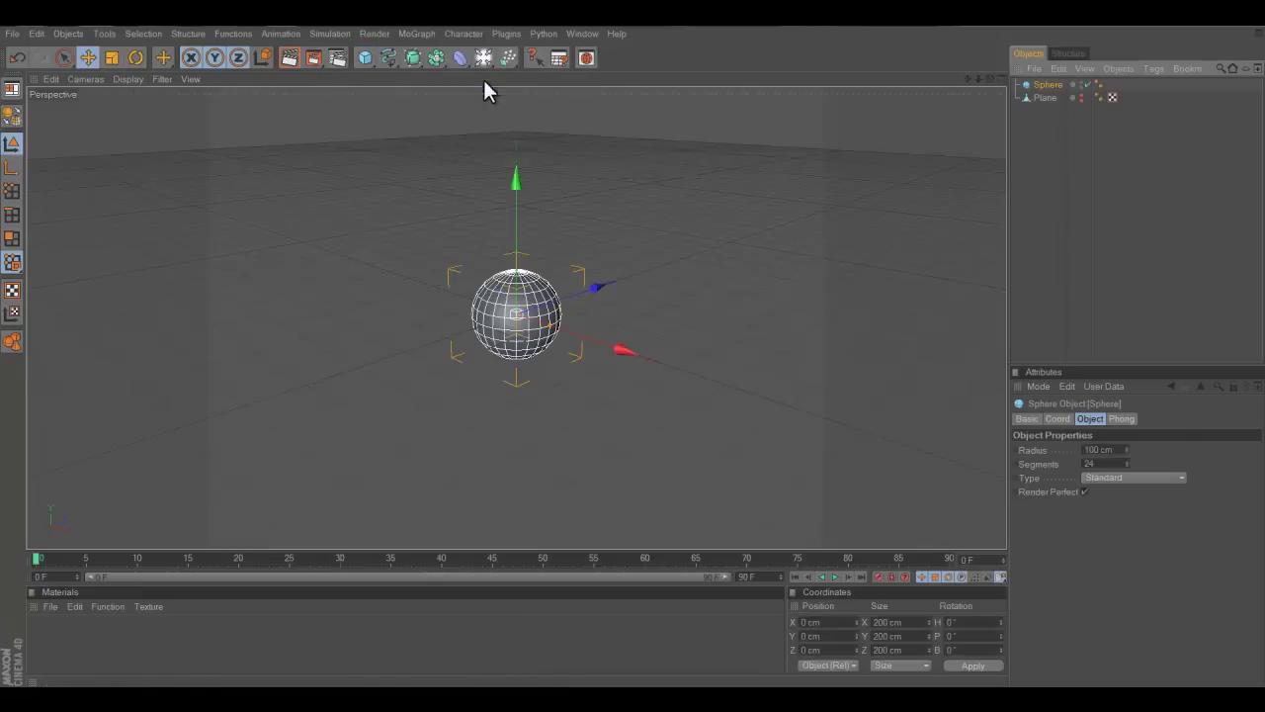
click(909, 636)
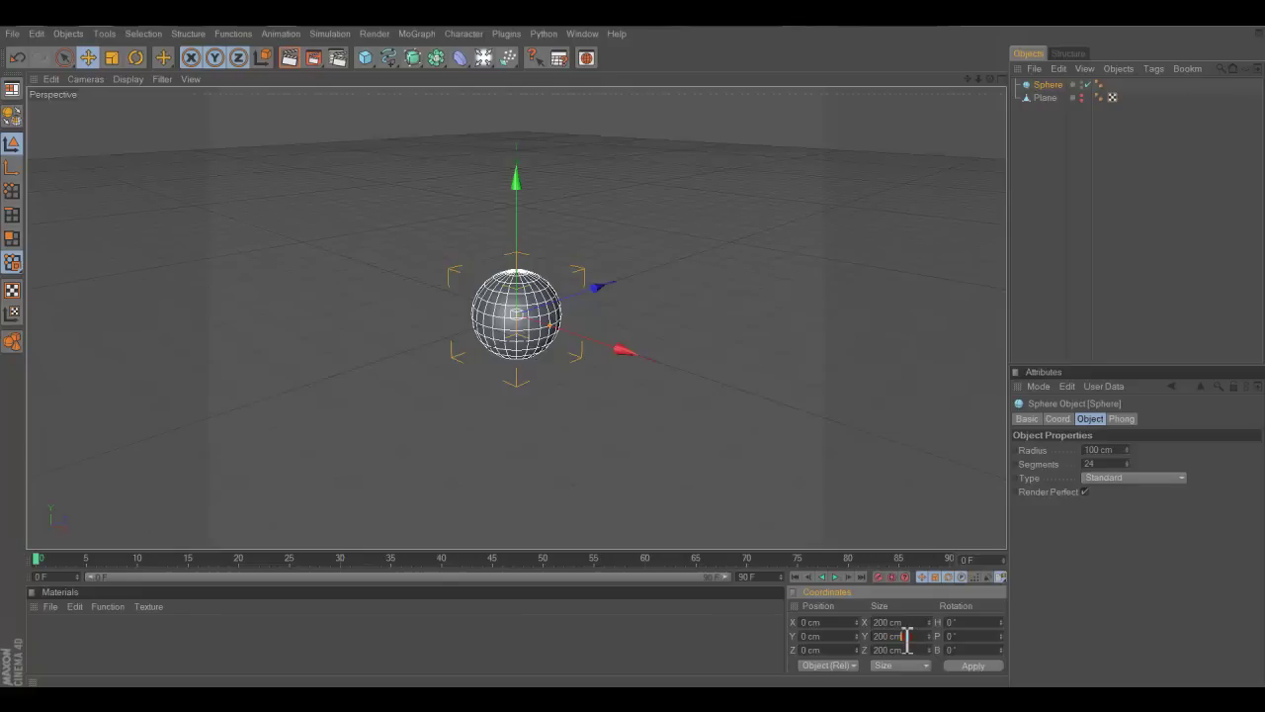
drag(907, 636, 876, 635)
text(300)
click(1078, 251)
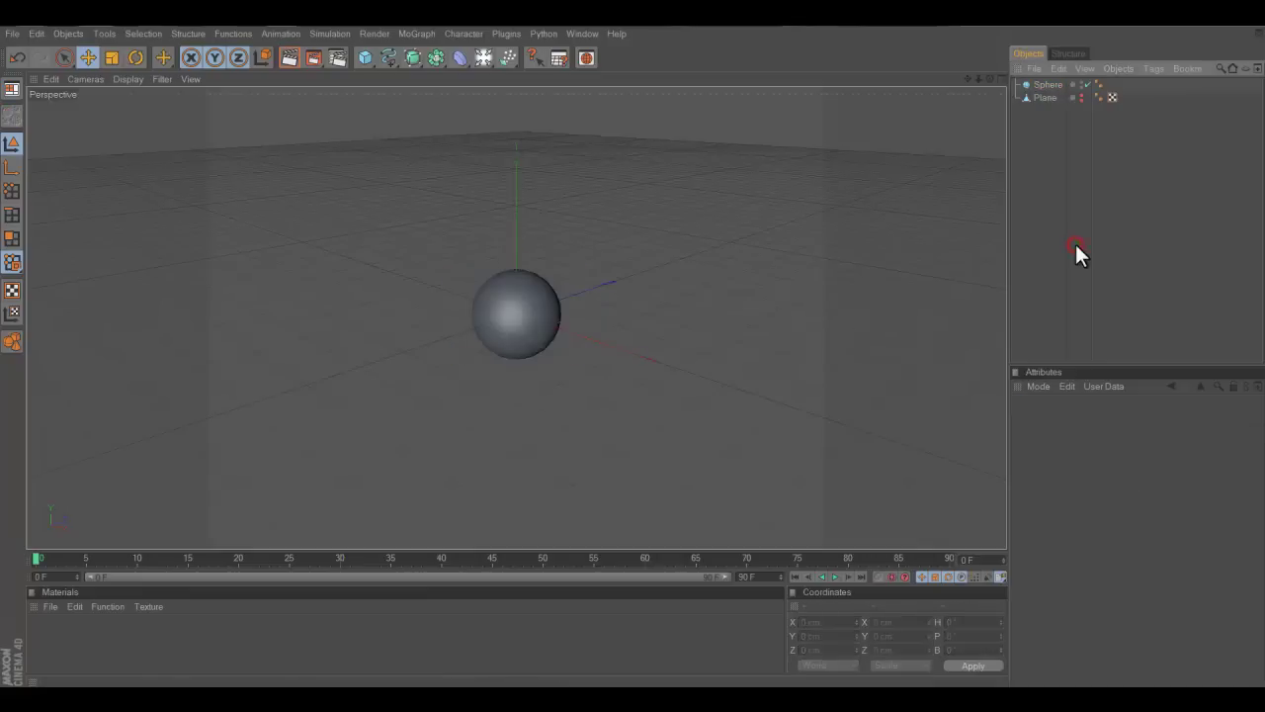
click(1049, 85)
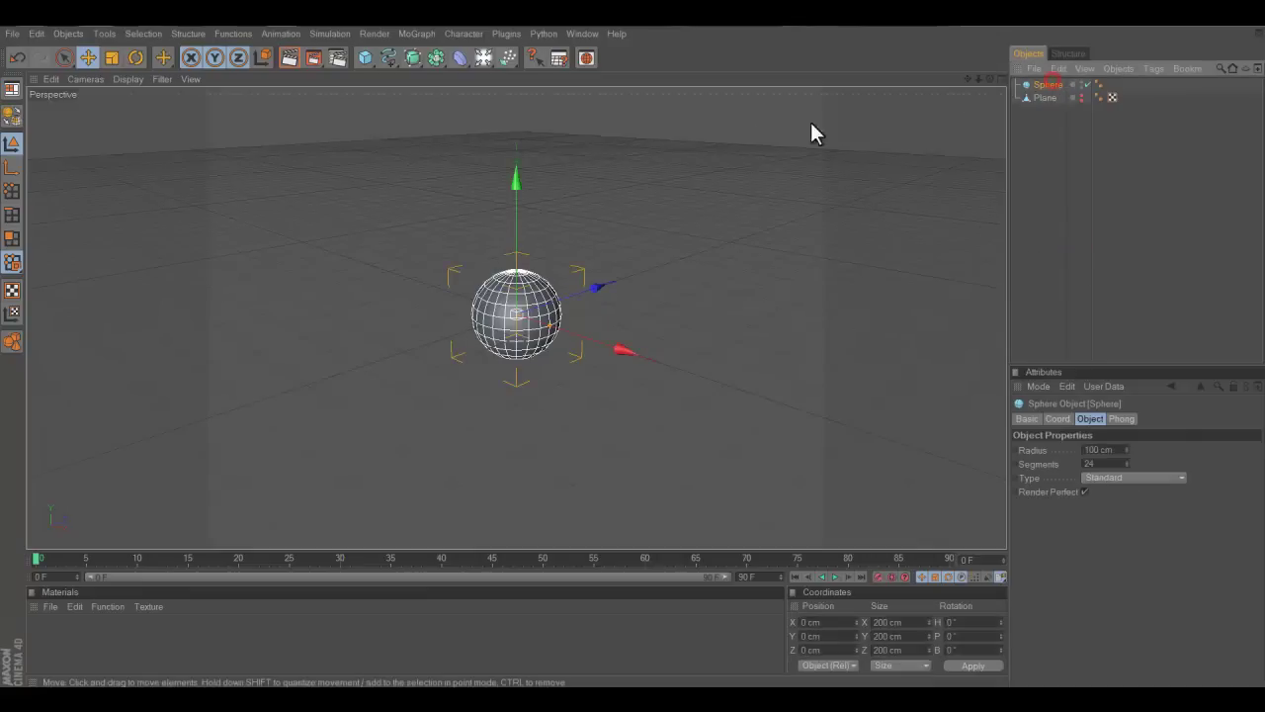
click(11, 116)
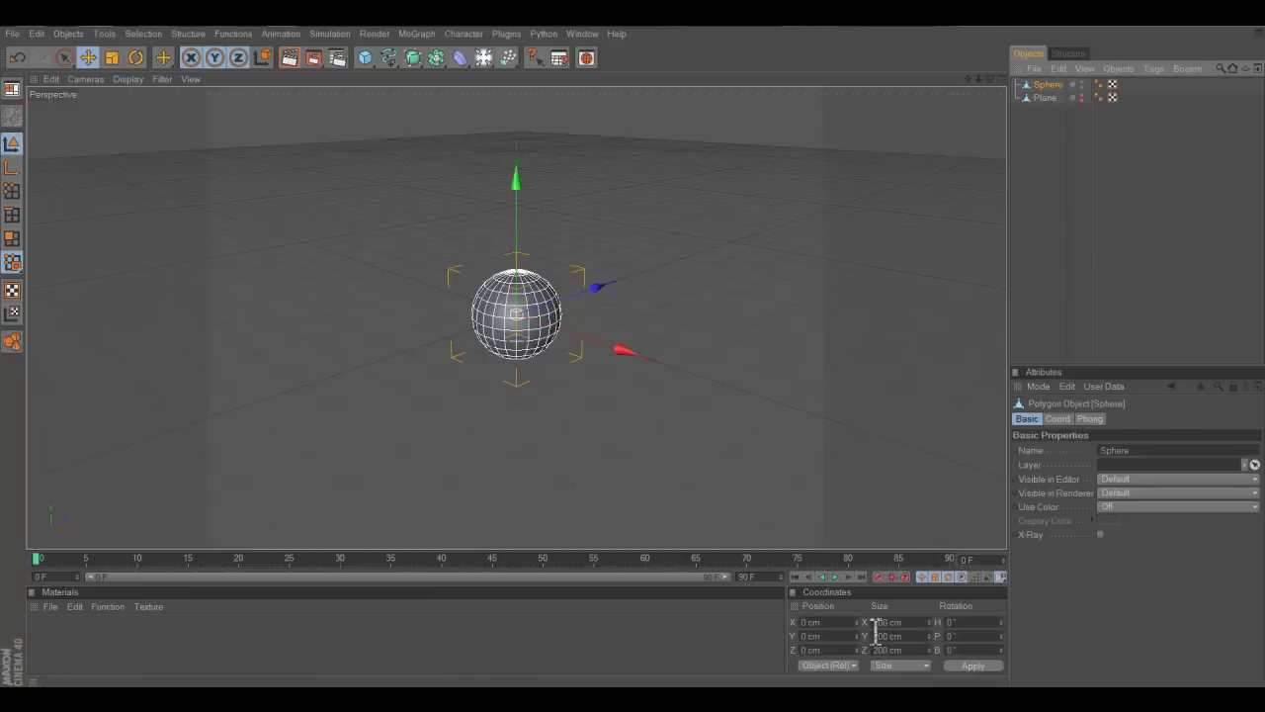
double_click(910, 635)
text(1)
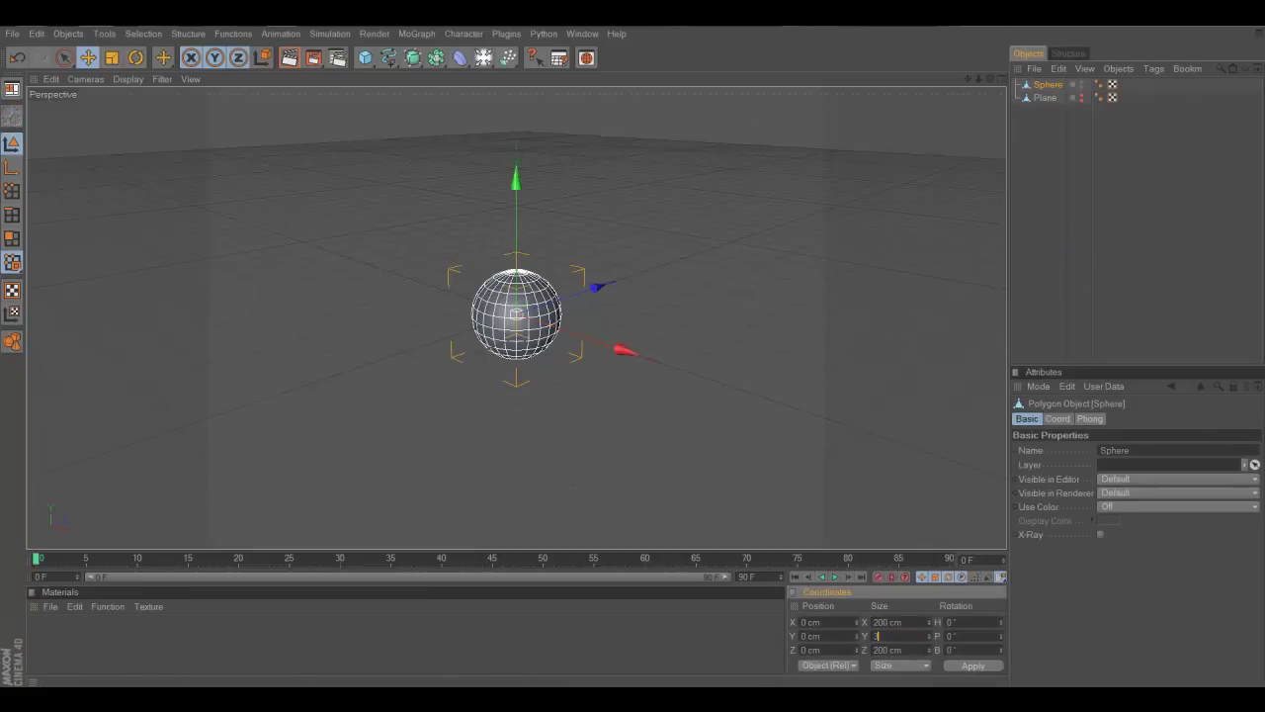
text(00)
click(987, 668)
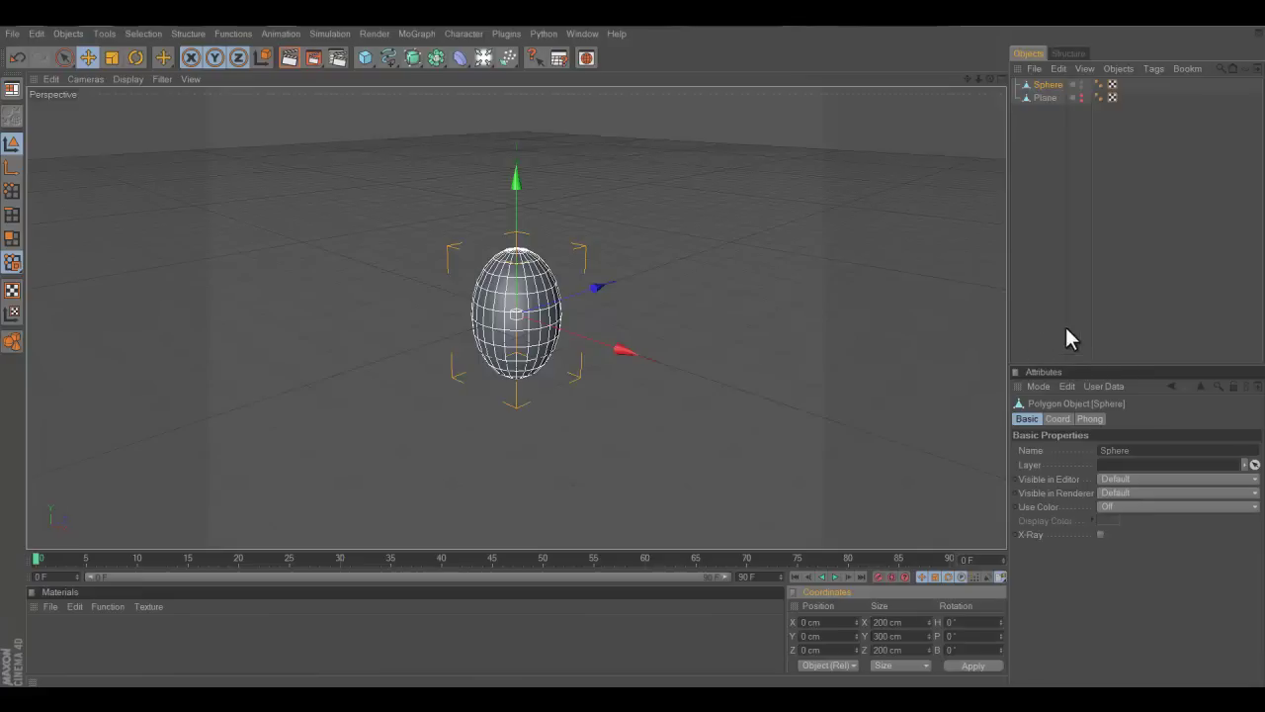
Step: Add a Taper deformer with Fillet on, Unlimited mode and 97% strength
click(1044, 266)
click(456, 61)
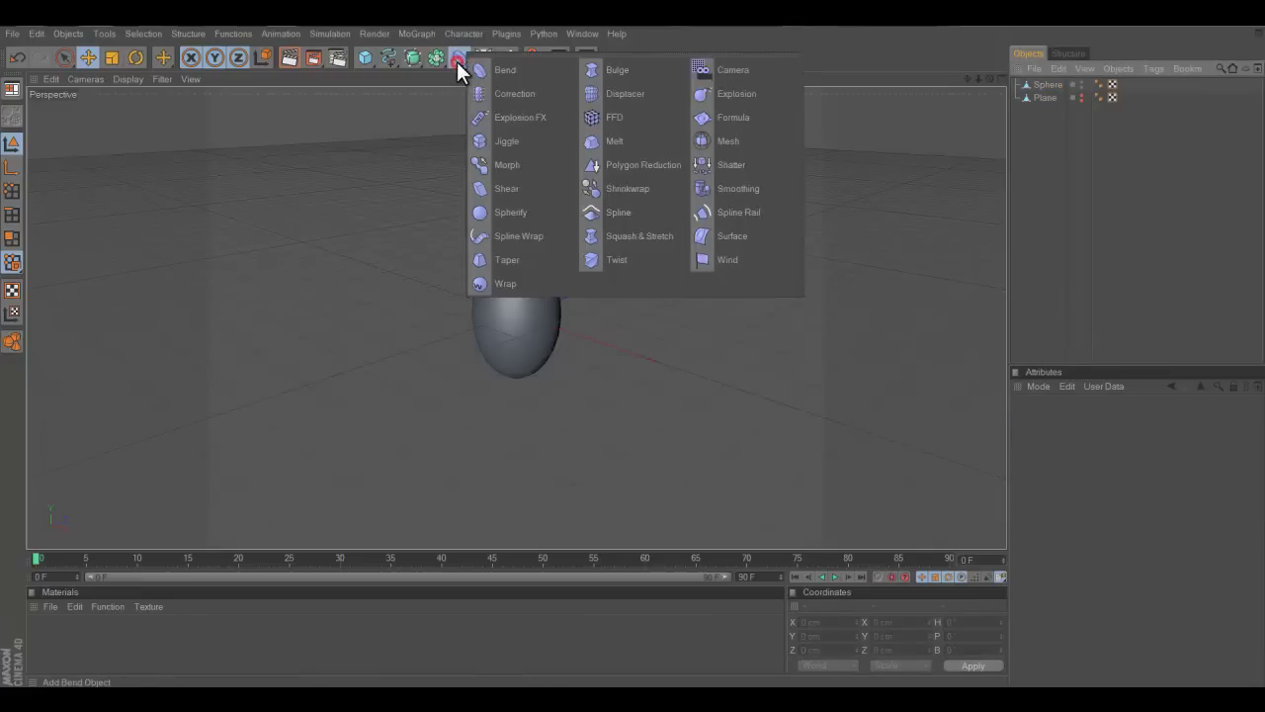
click(489, 260)
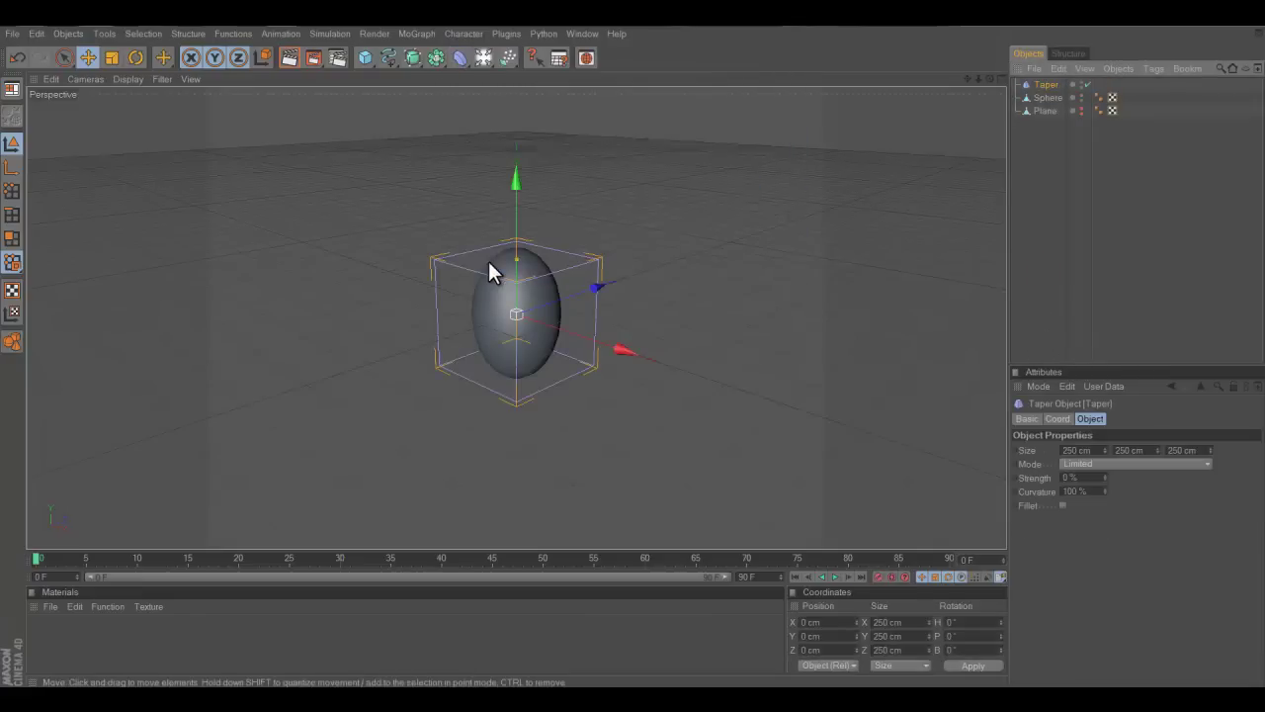
click(1063, 505)
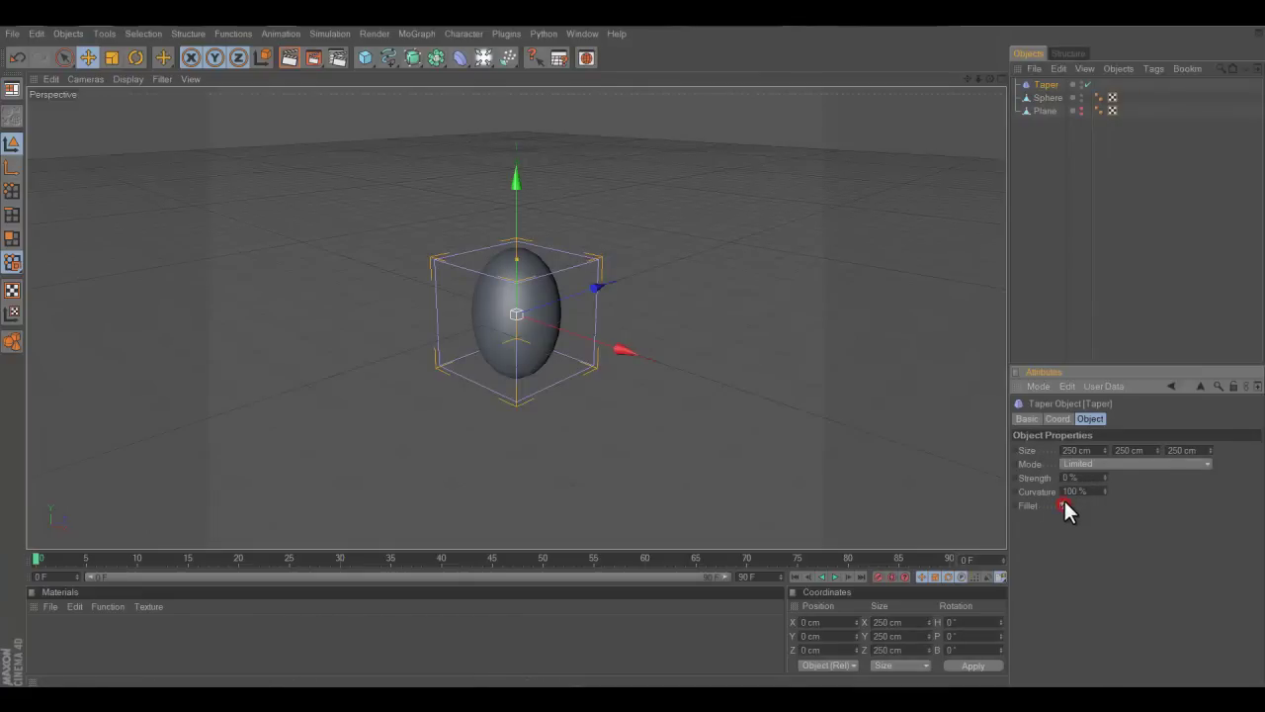
click(1078, 462)
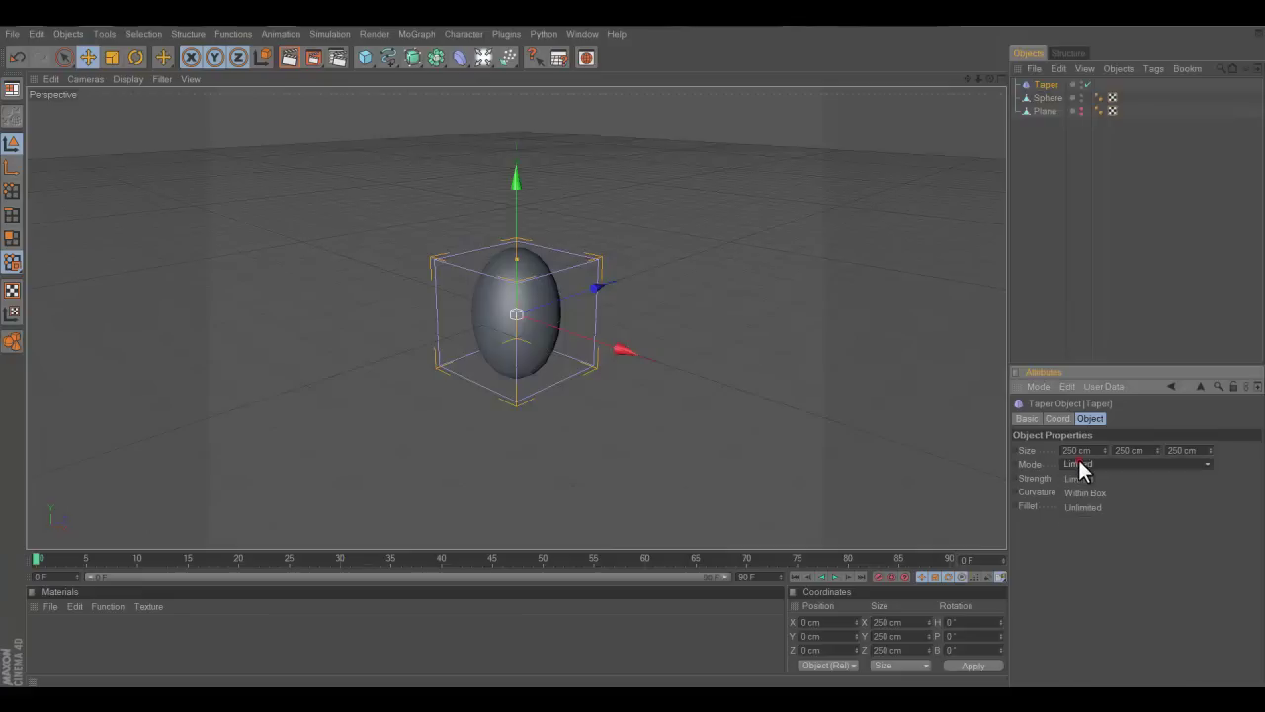
click(1082, 504)
double_click(1088, 479)
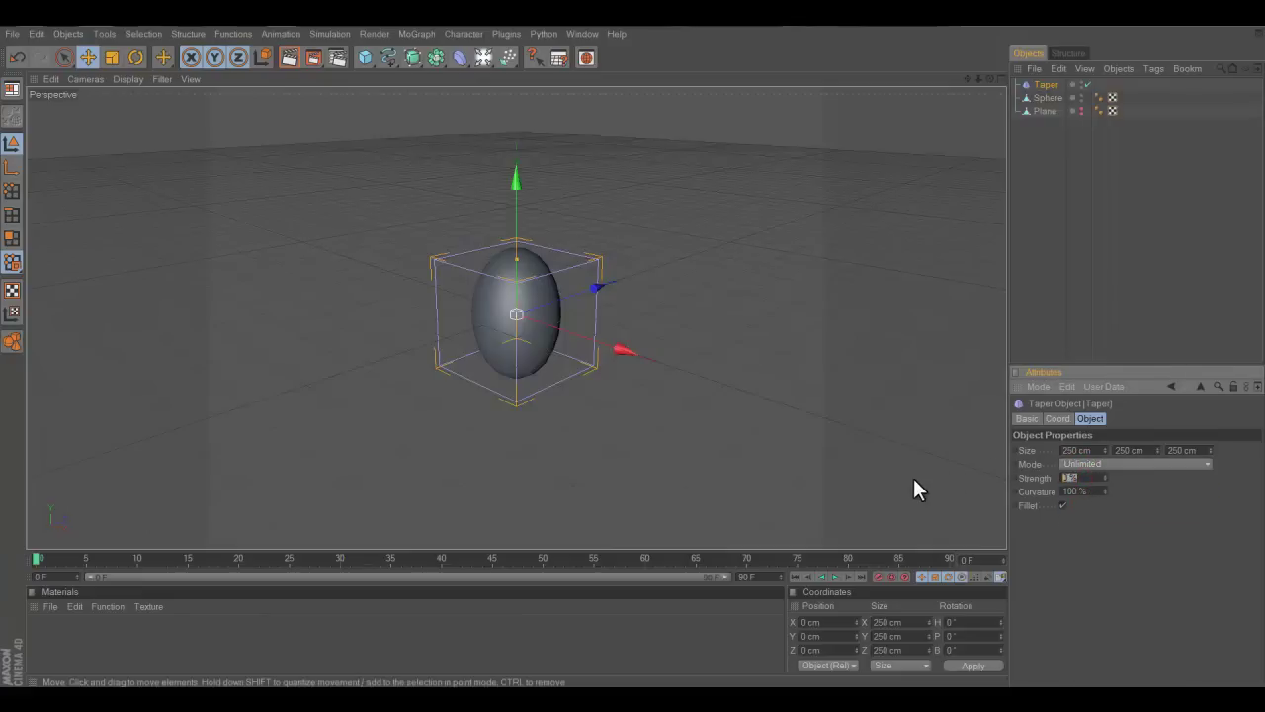
text(97)
key(Return)
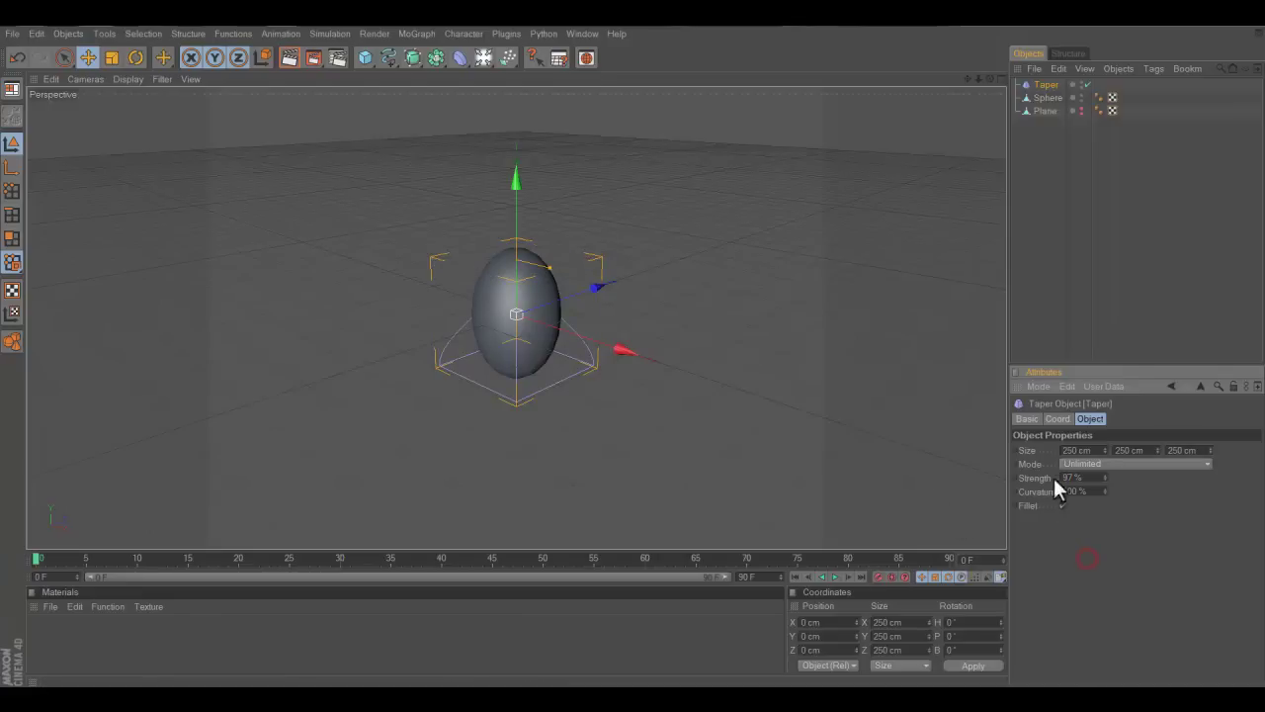
Step: Parent the Taper under the Sphere to form the raindrop shape
click(1041, 100)
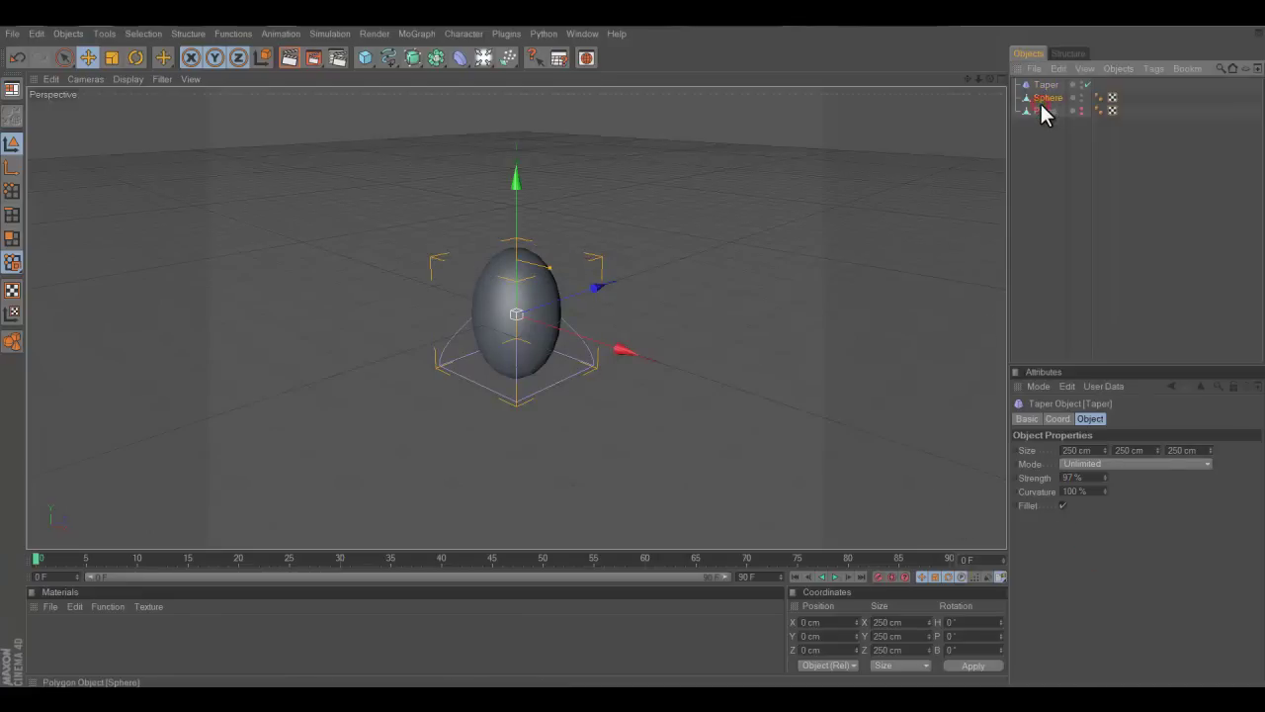
mouse_move(1041, 104)
mouse_down()
mouse_move(1059, 113)
mouse_move(1048, 105)
mouse_up()
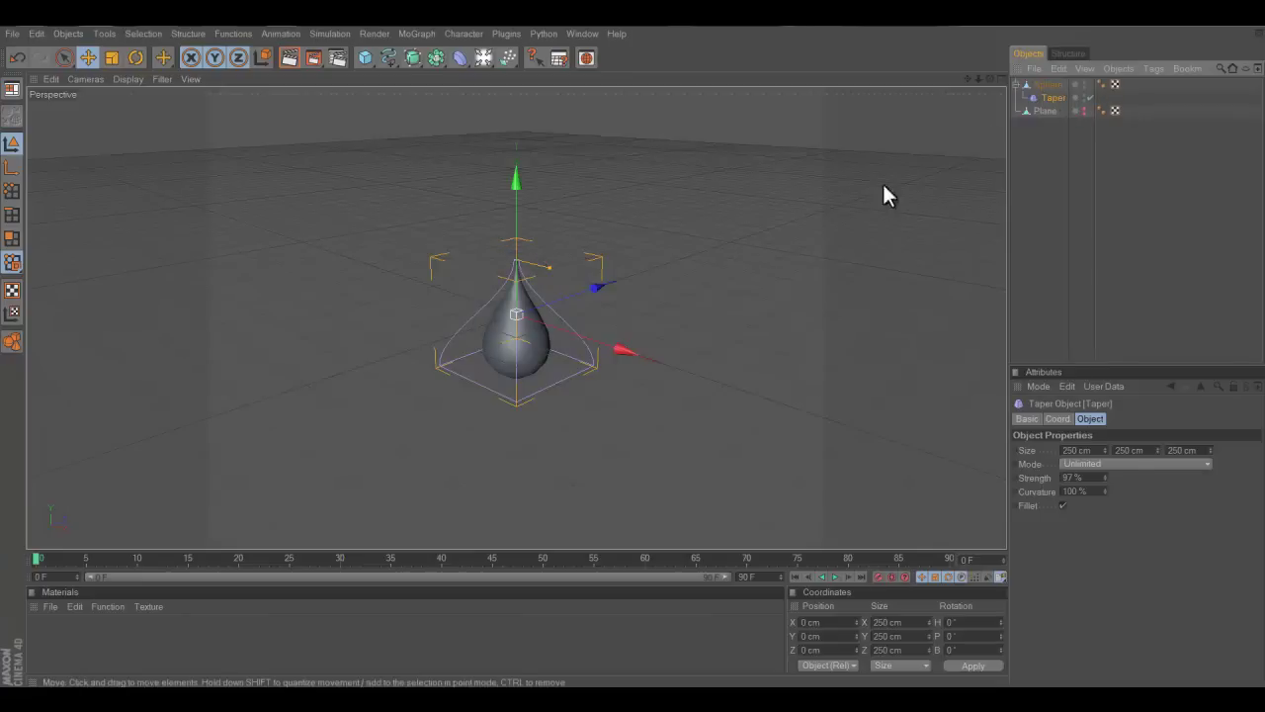
click(1049, 279)
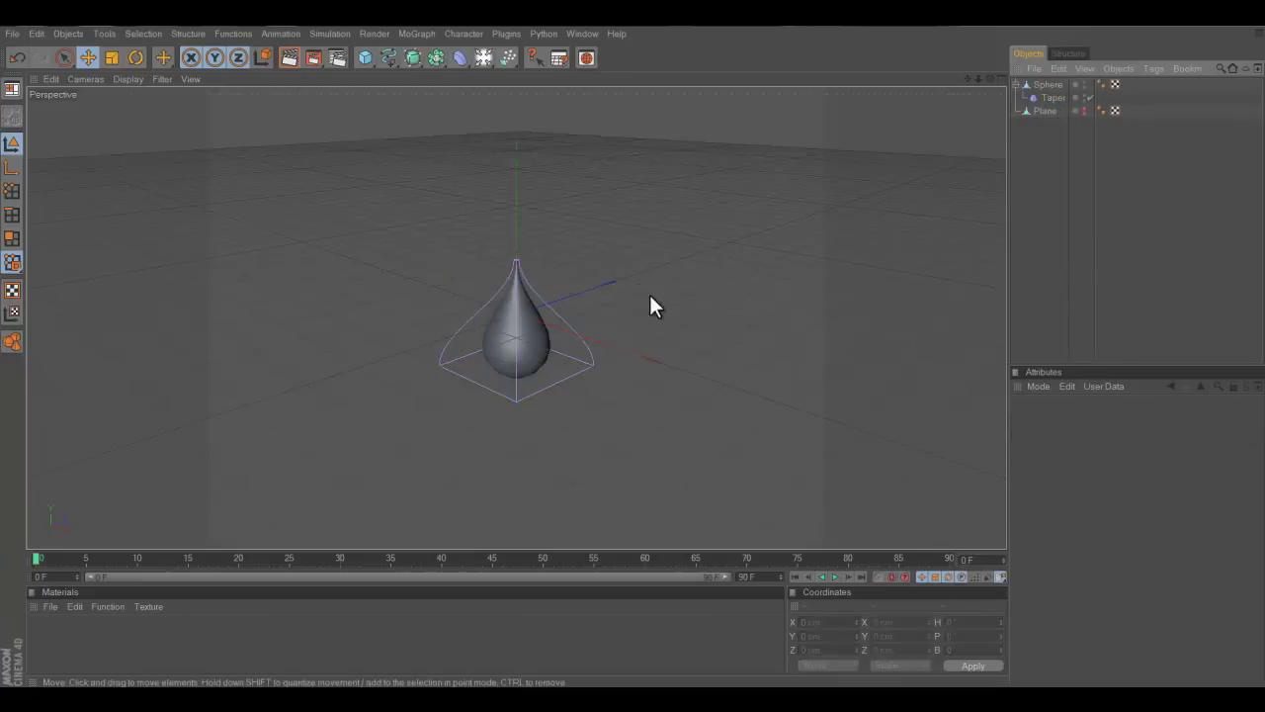
Step: Bake the tapered sphere with Current State to Object and delete the original sphere
click(1084, 97)
click(1085, 96)
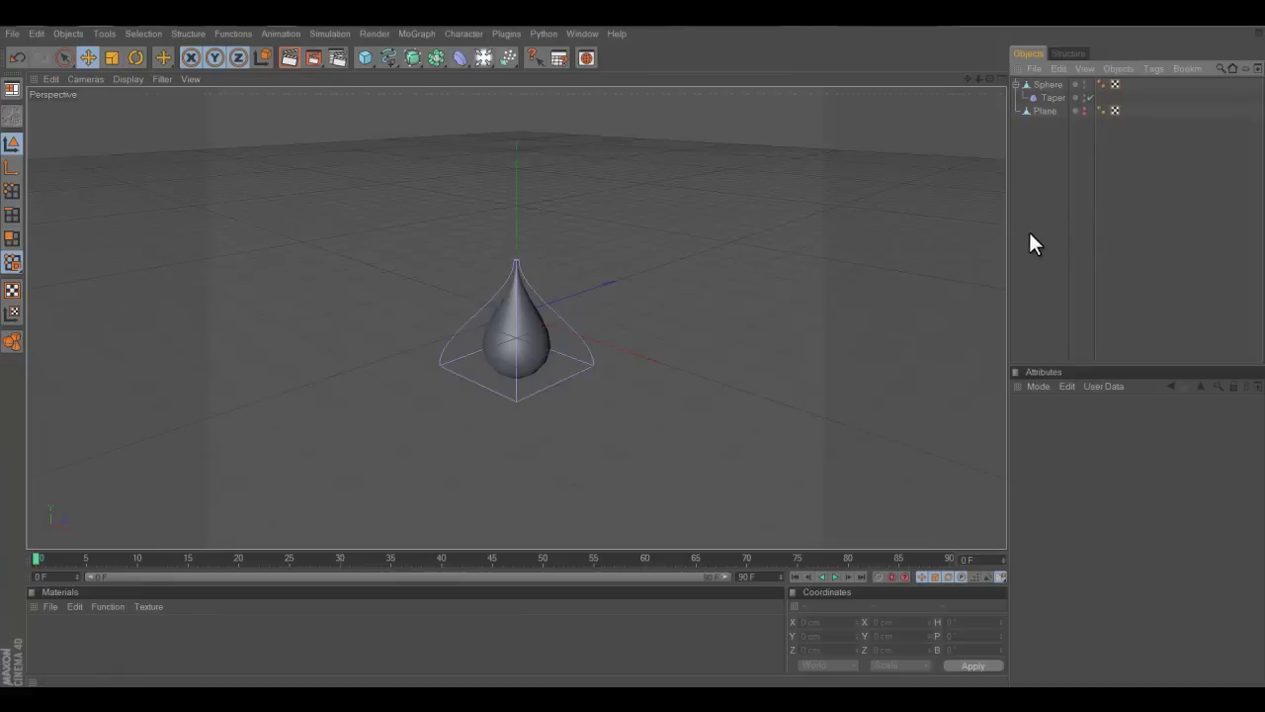
click(1016, 84)
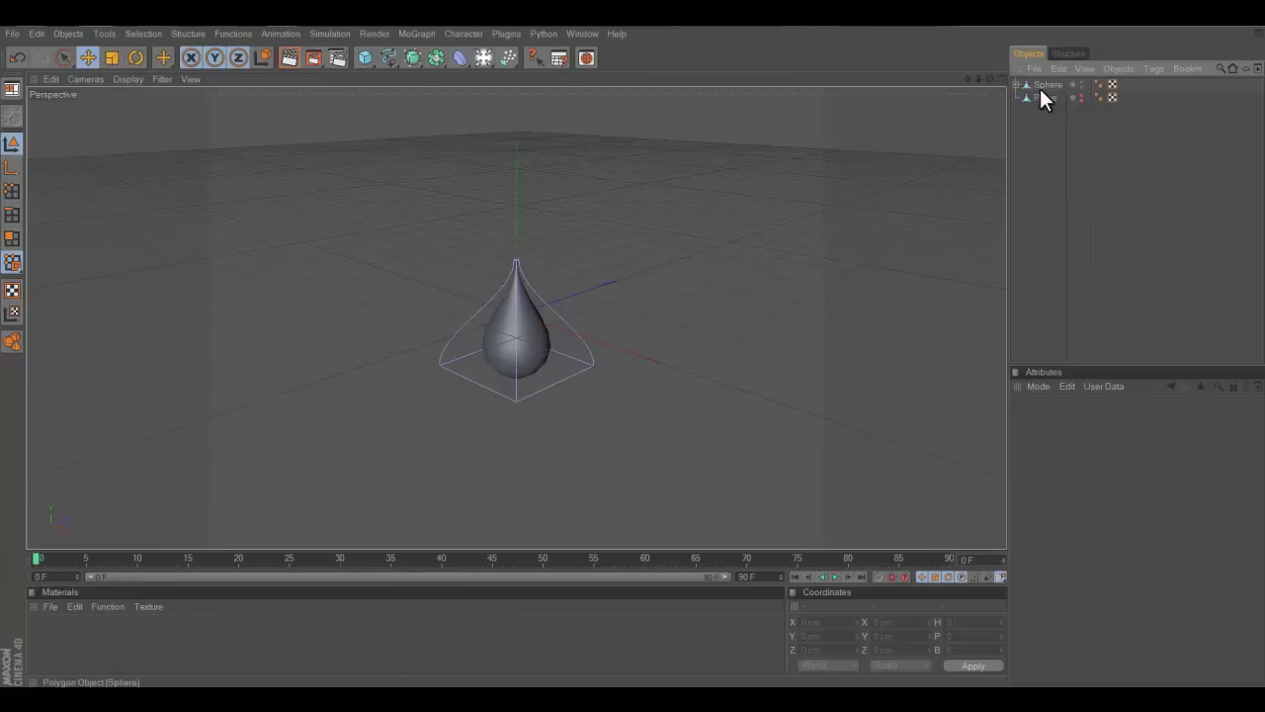
right_click(1041, 84)
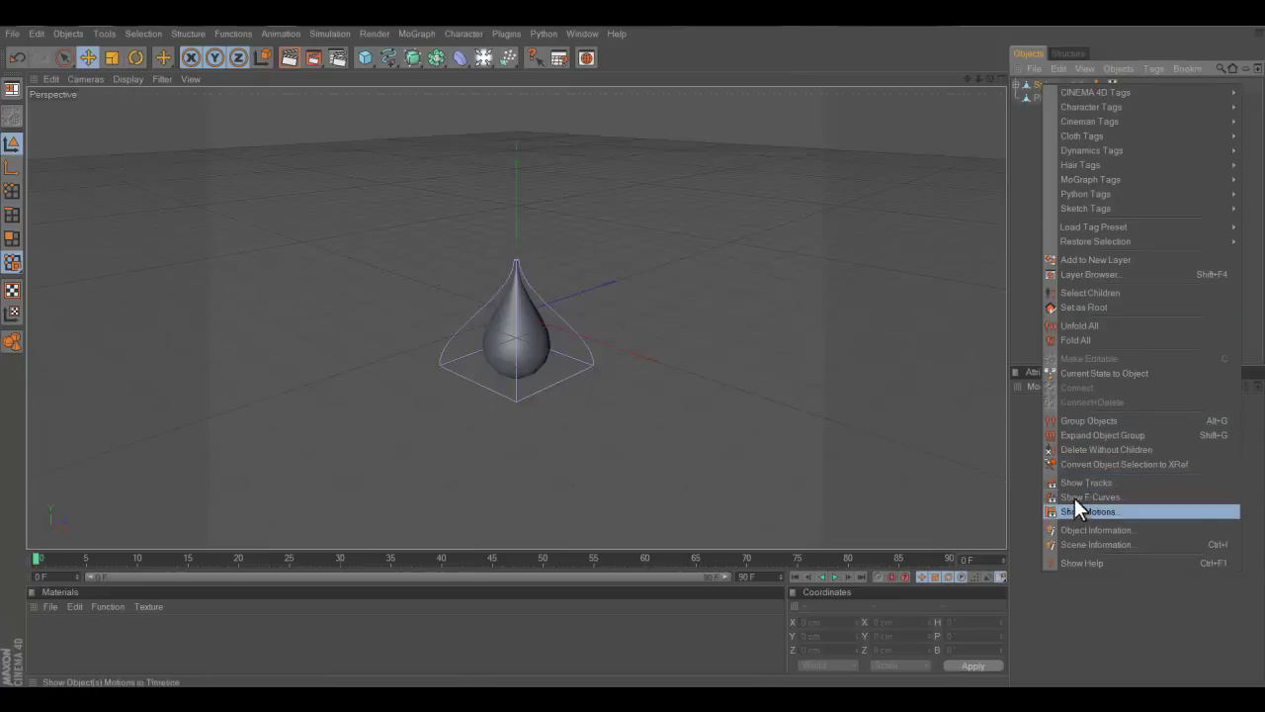
click(1113, 374)
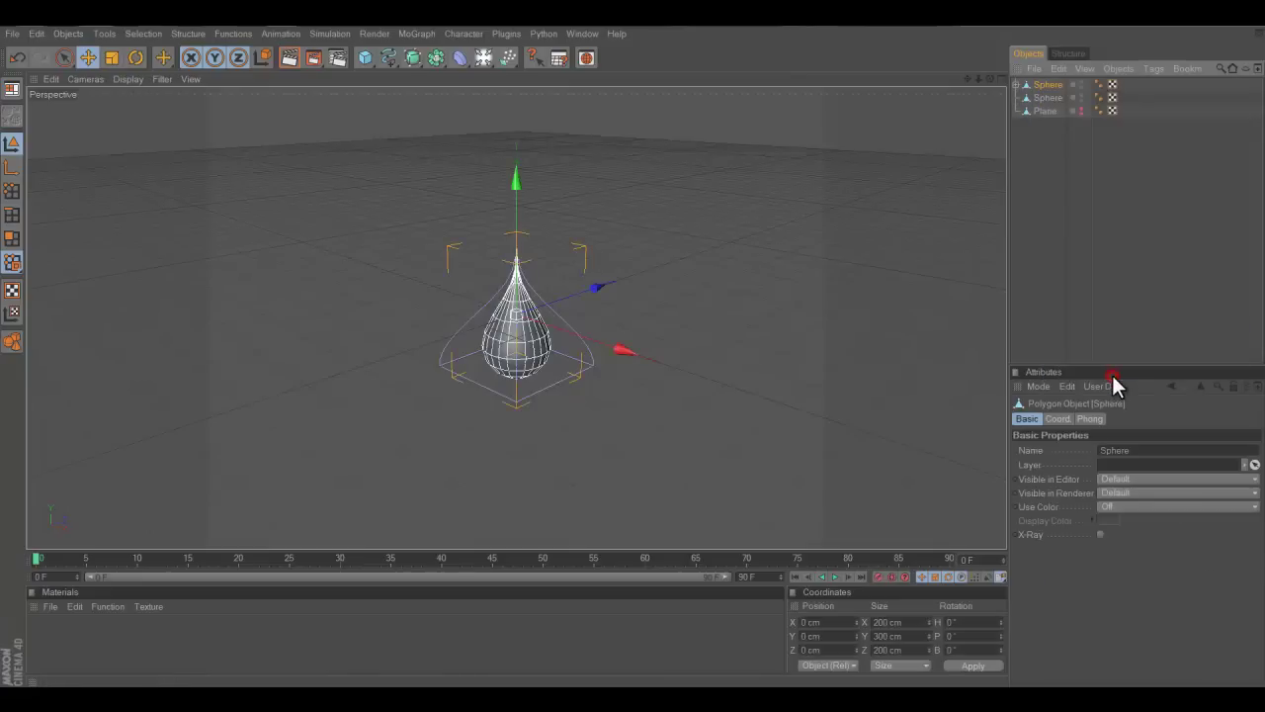
click(1044, 85)
key(Delete)
click(1045, 146)
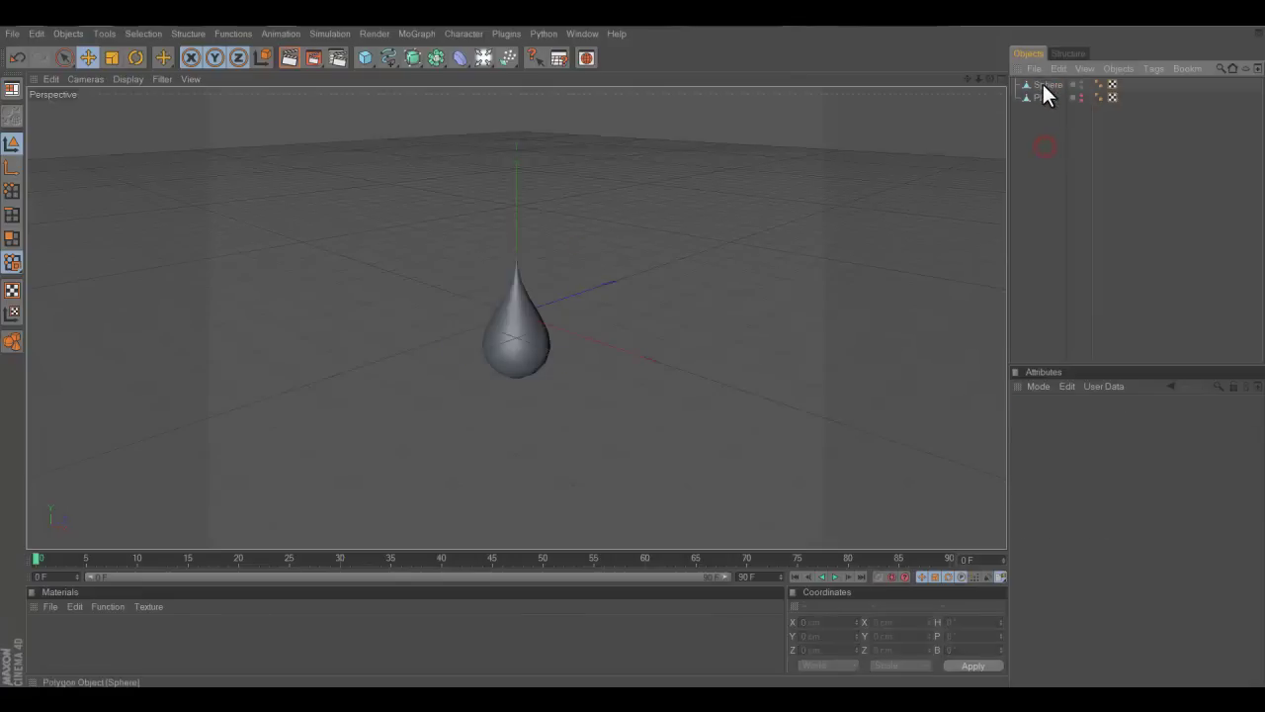
click(1043, 86)
click(1042, 132)
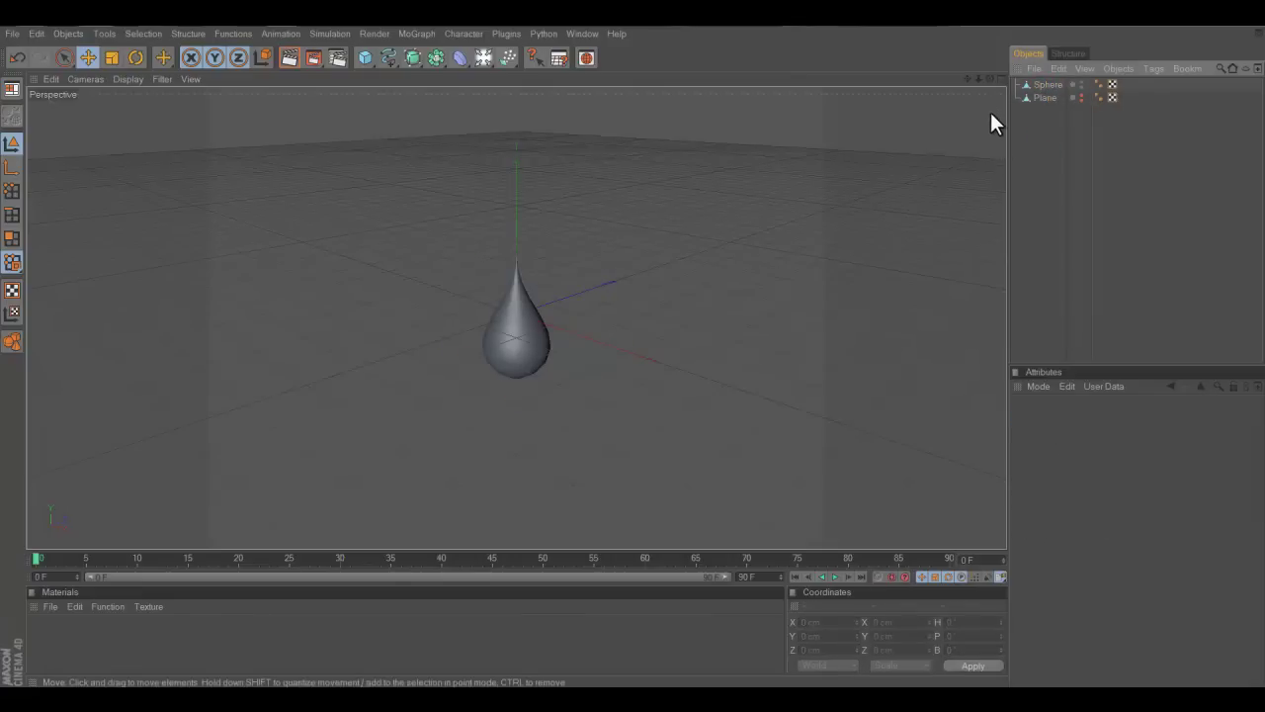
Step: Turn the Plane's viewport visibility back on
click(1082, 84)
click(1081, 97)
click(1080, 97)
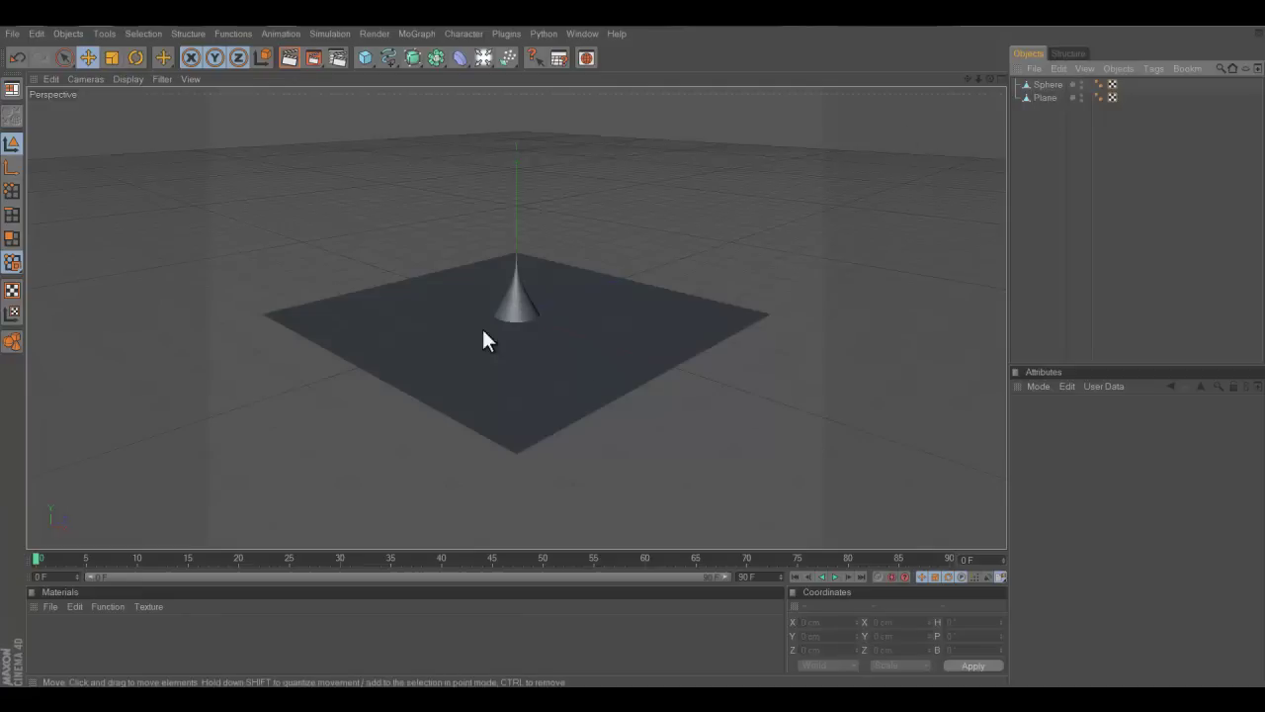
Step: Resize the raindrop Sphere to 6.169 × 11.883 × 6.169 cm
click(1048, 84)
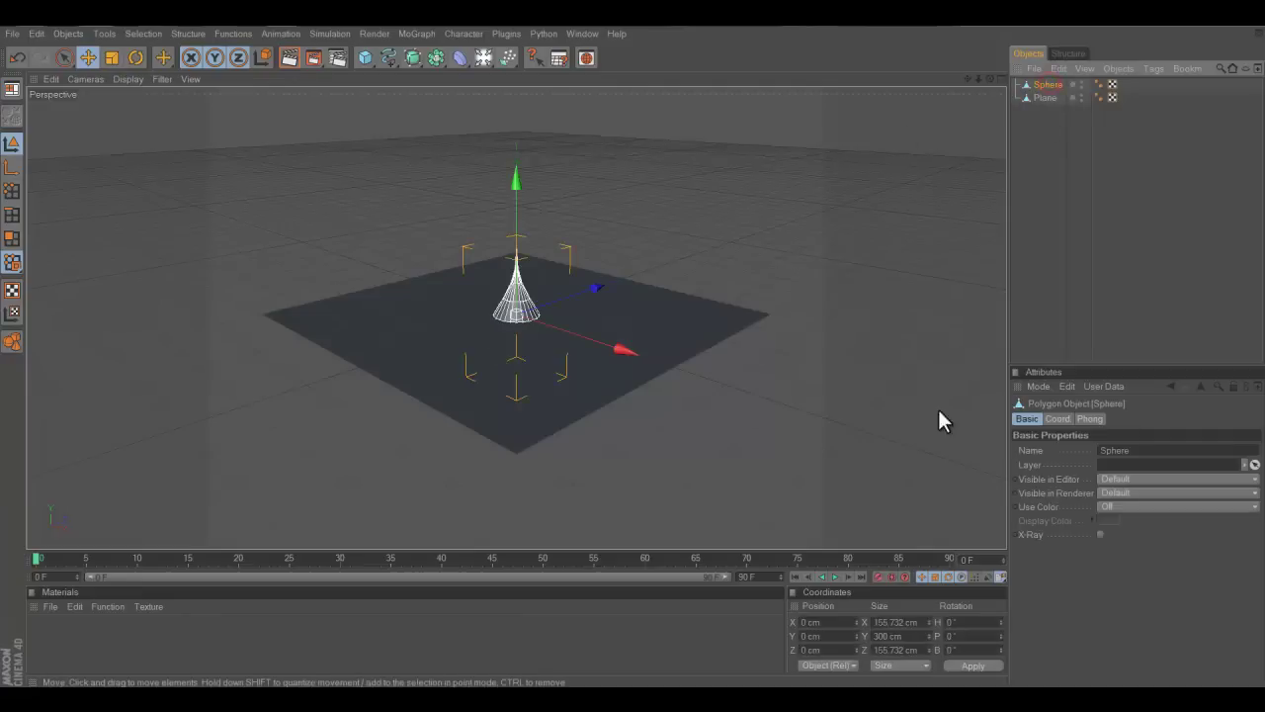
click(919, 622)
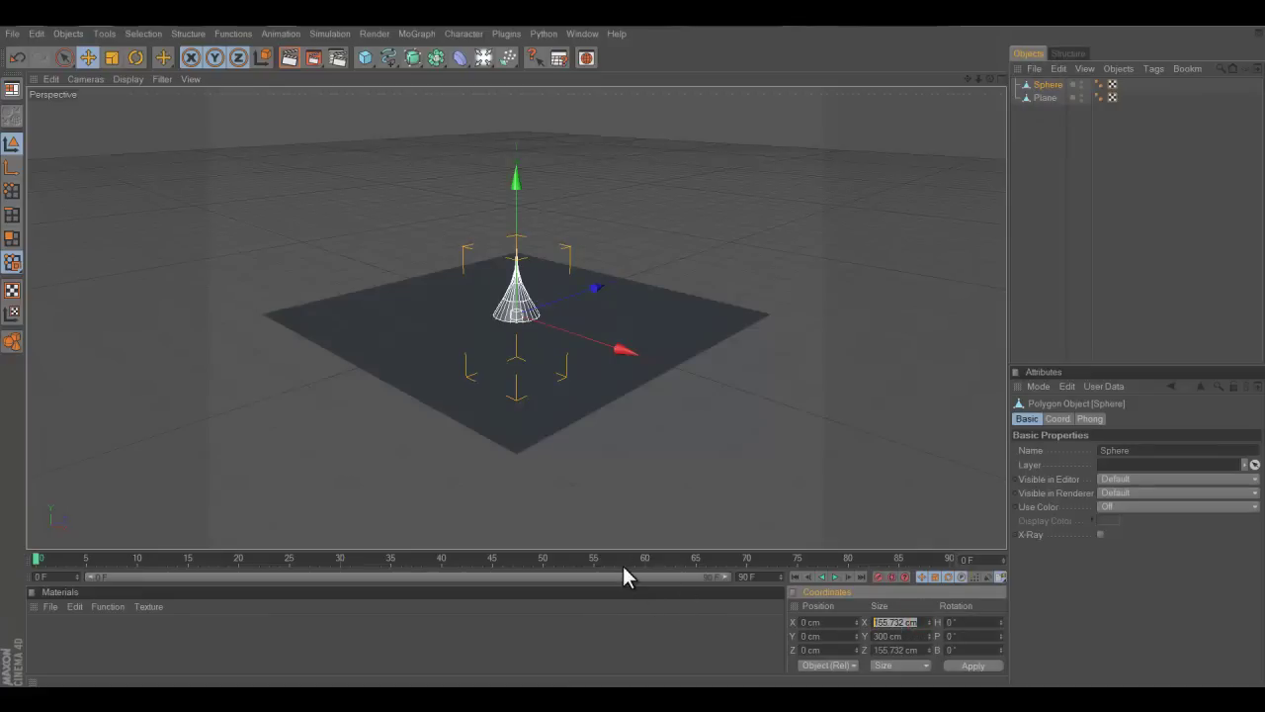
text(6.169)
click(914, 636)
text(11)
text(.883)
click(923, 649)
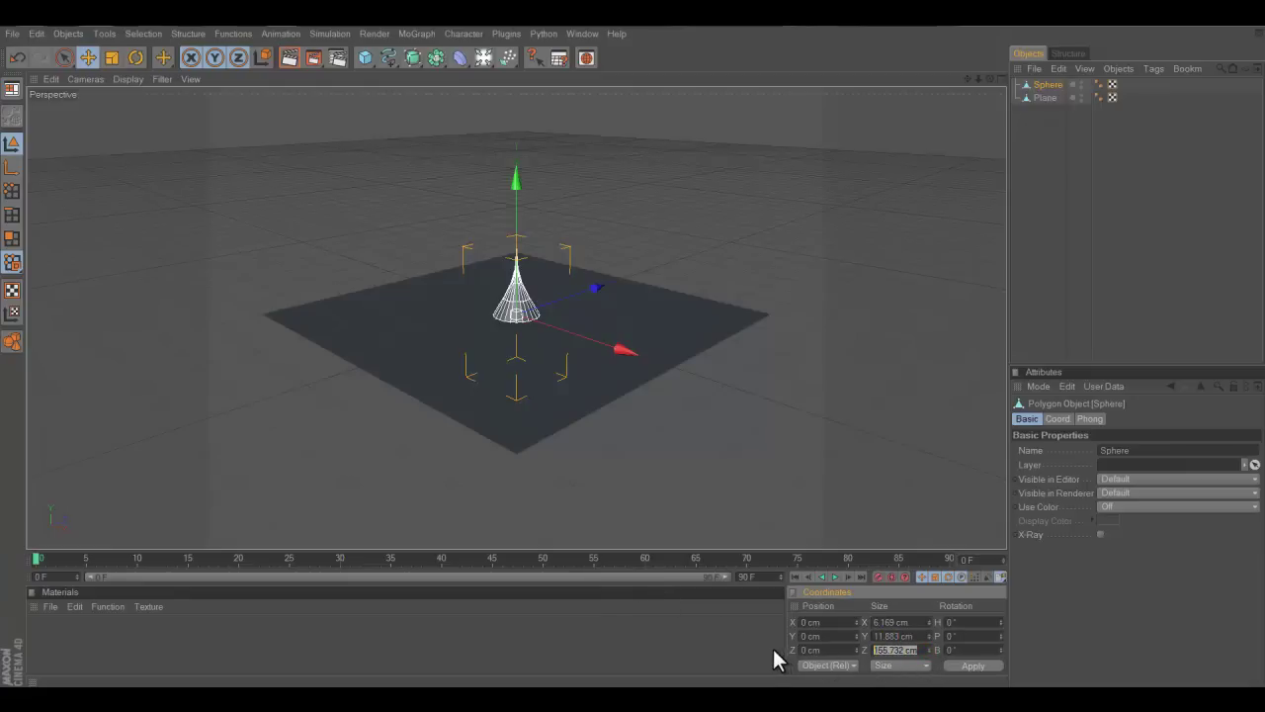
text(6.169)
click(946, 665)
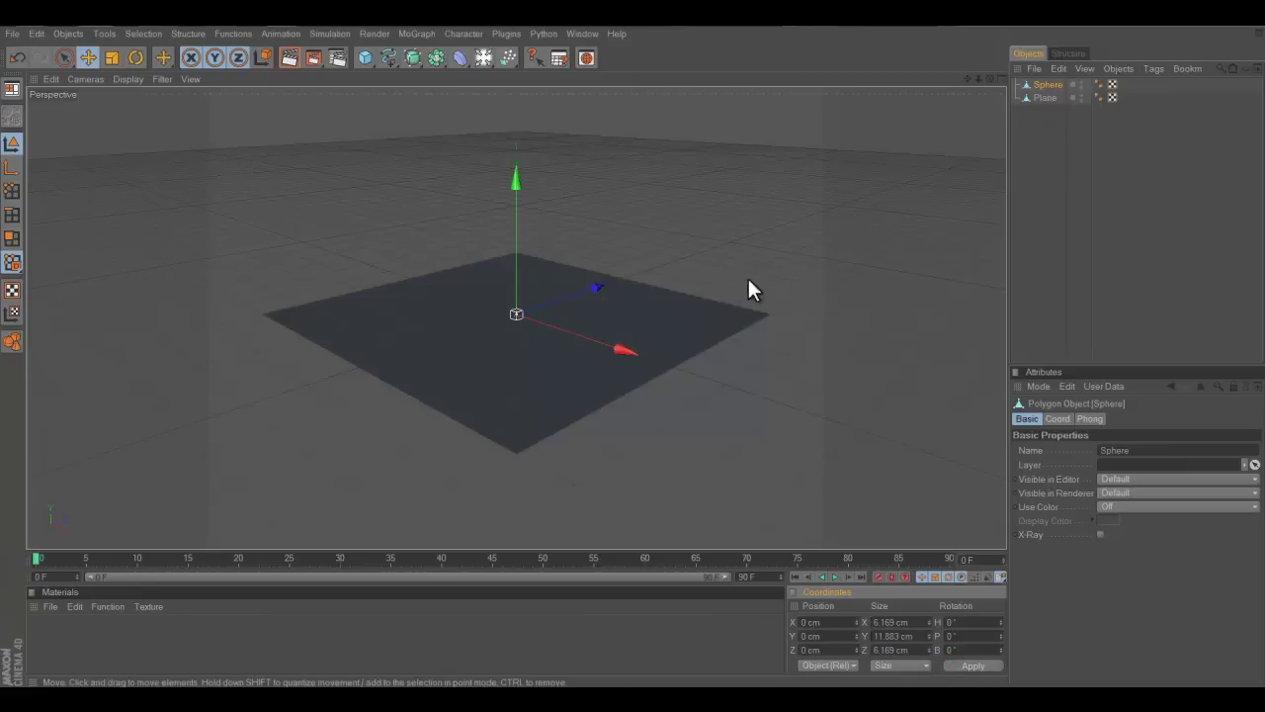
Step: Add a particle Emitter and set its pitch rotation to -90° to face down
click(1035, 217)
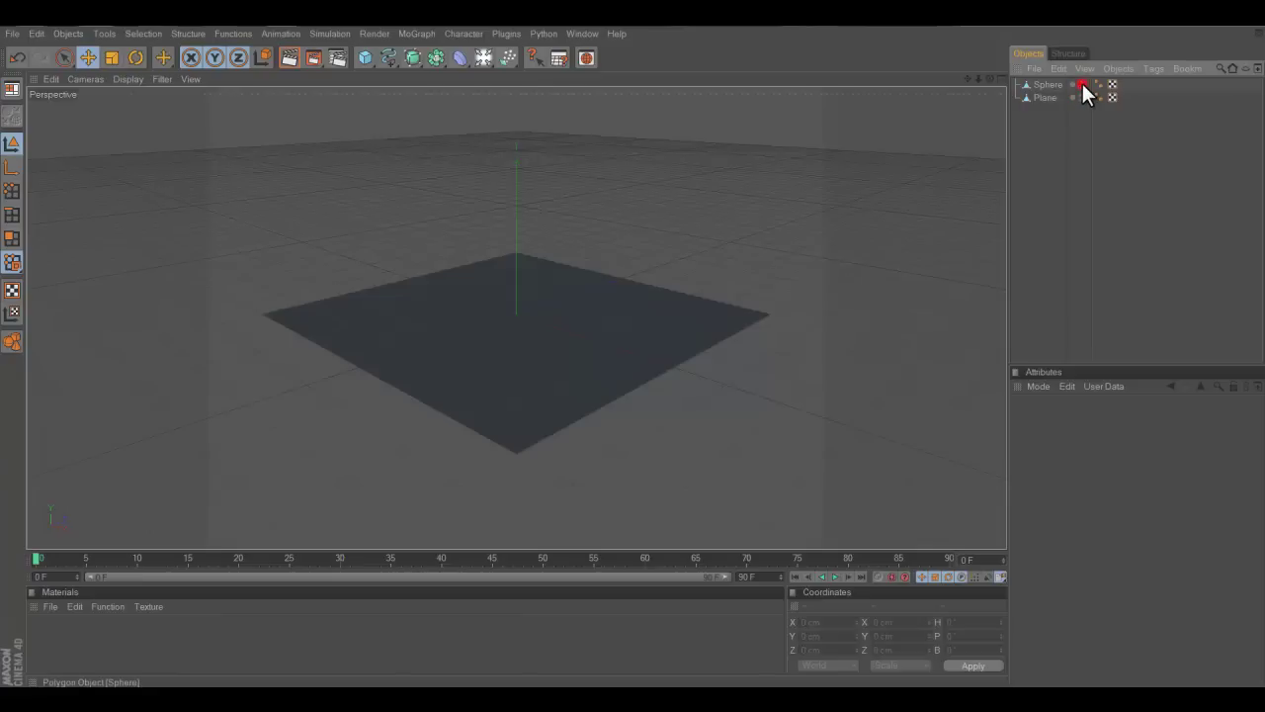
click(508, 58)
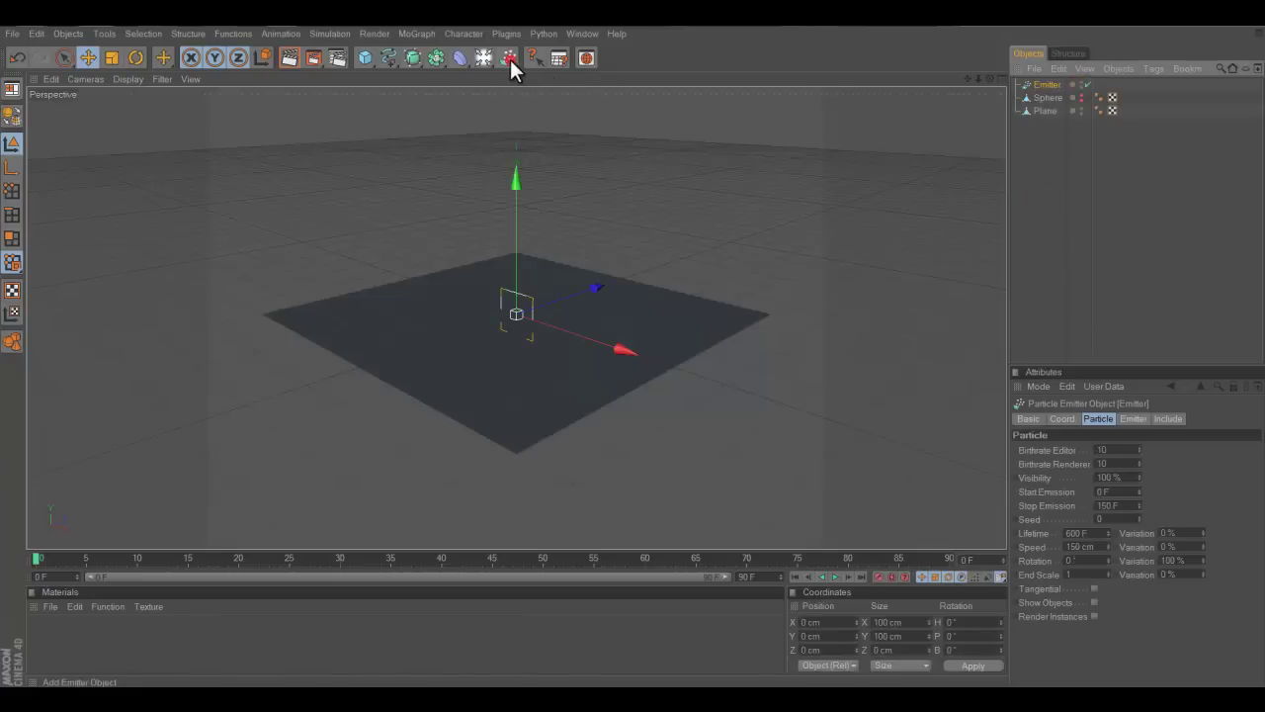
click(969, 636)
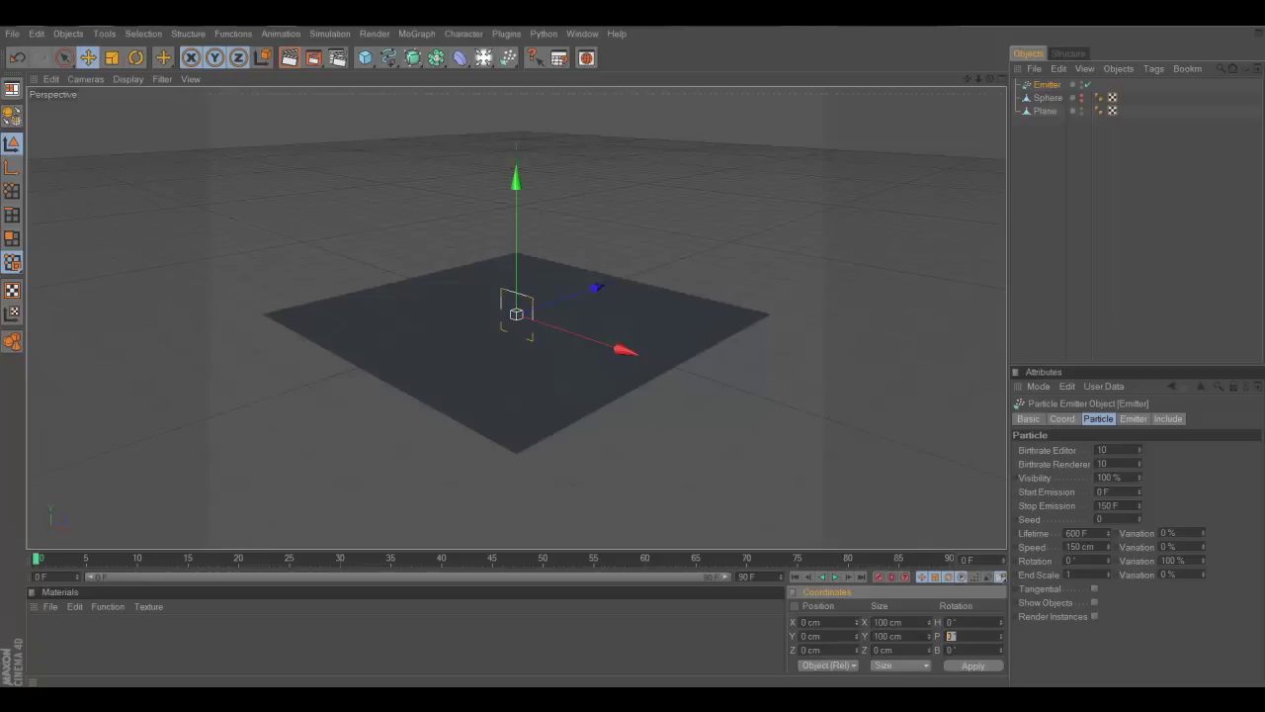
key(BackSpace)
text(-90)
click(992, 665)
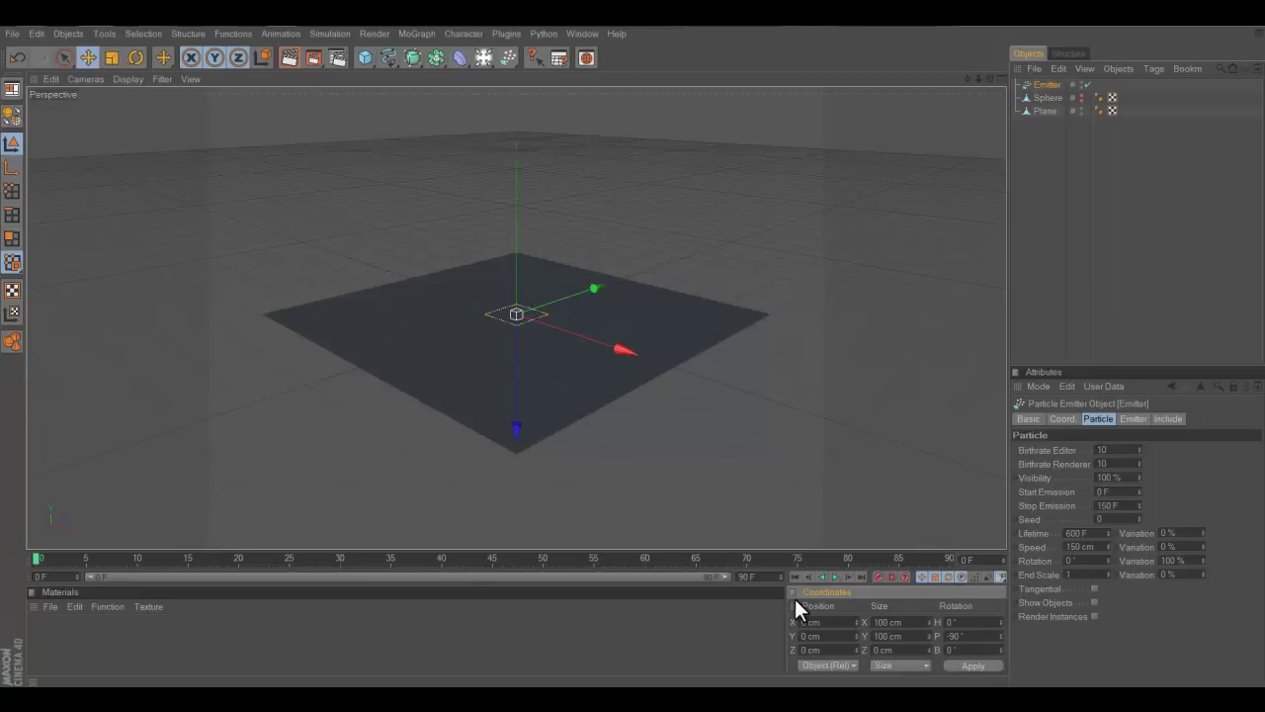
Step: Size the emitter 697.25 × 697.25 cm and raise it high above the plane
click(888, 622)
text(697.25)
double_click(908, 622)
key(Tab)
text(1)
key(BackSpace)
text(697.25)
click(972, 666)
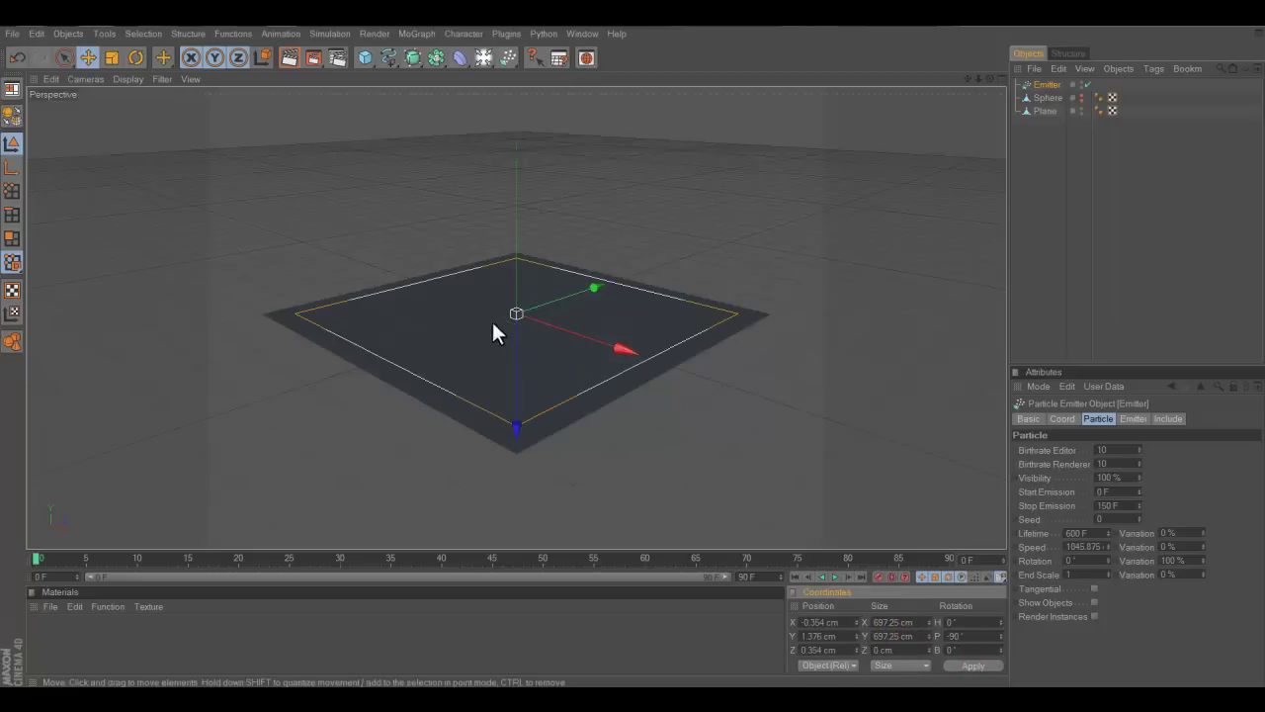
drag(516, 429, 632, 348)
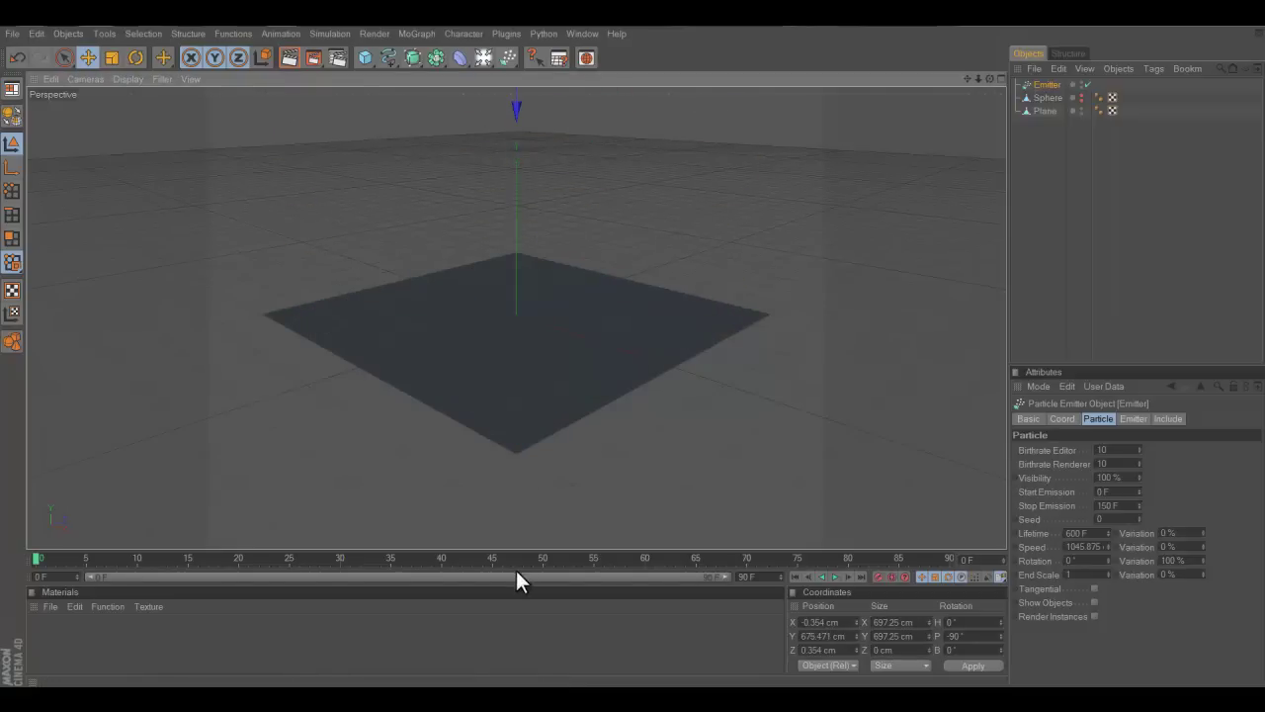
Step: Create a new material and set its colour to RGB 53, 130, 255
double_click(297, 639)
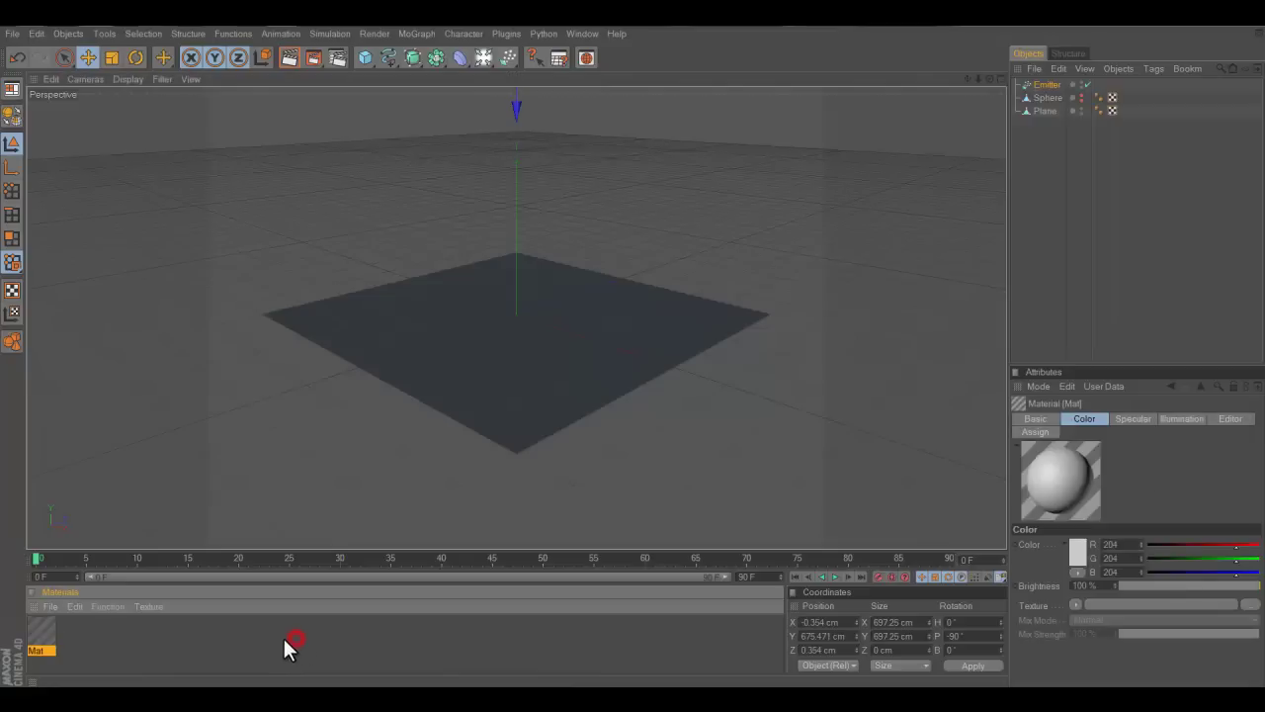
double_click(39, 636)
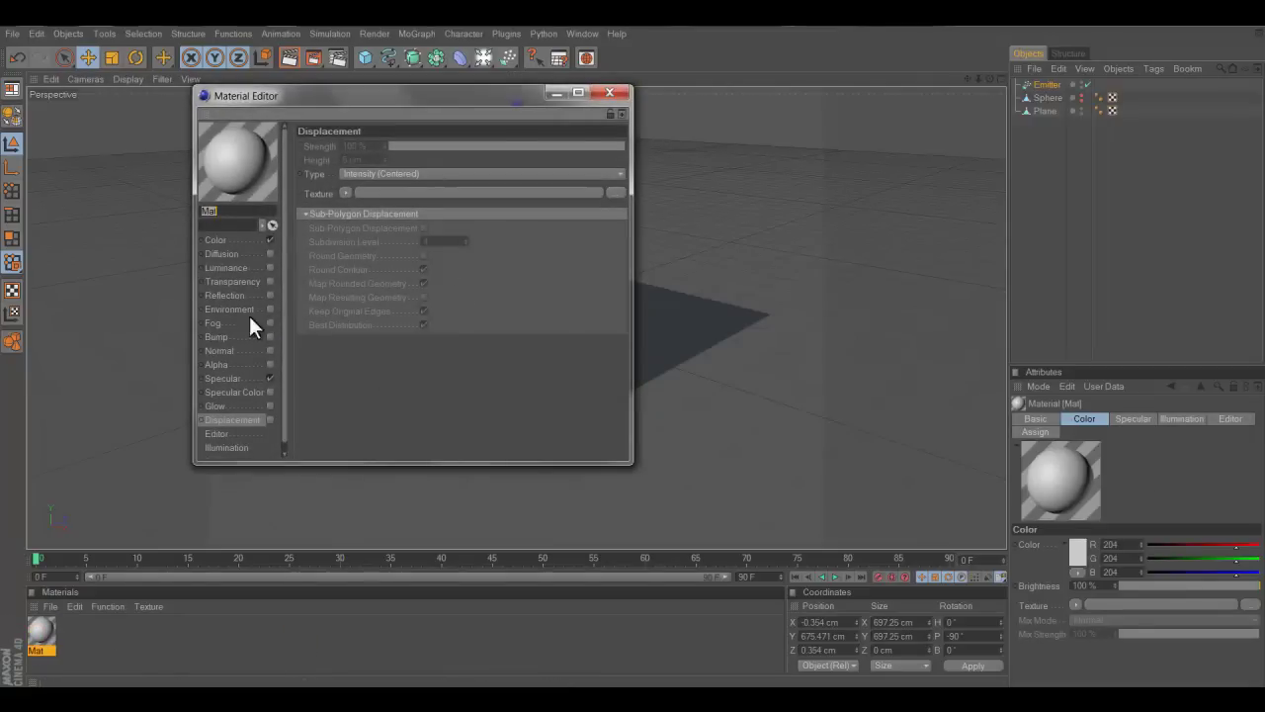
click(240, 239)
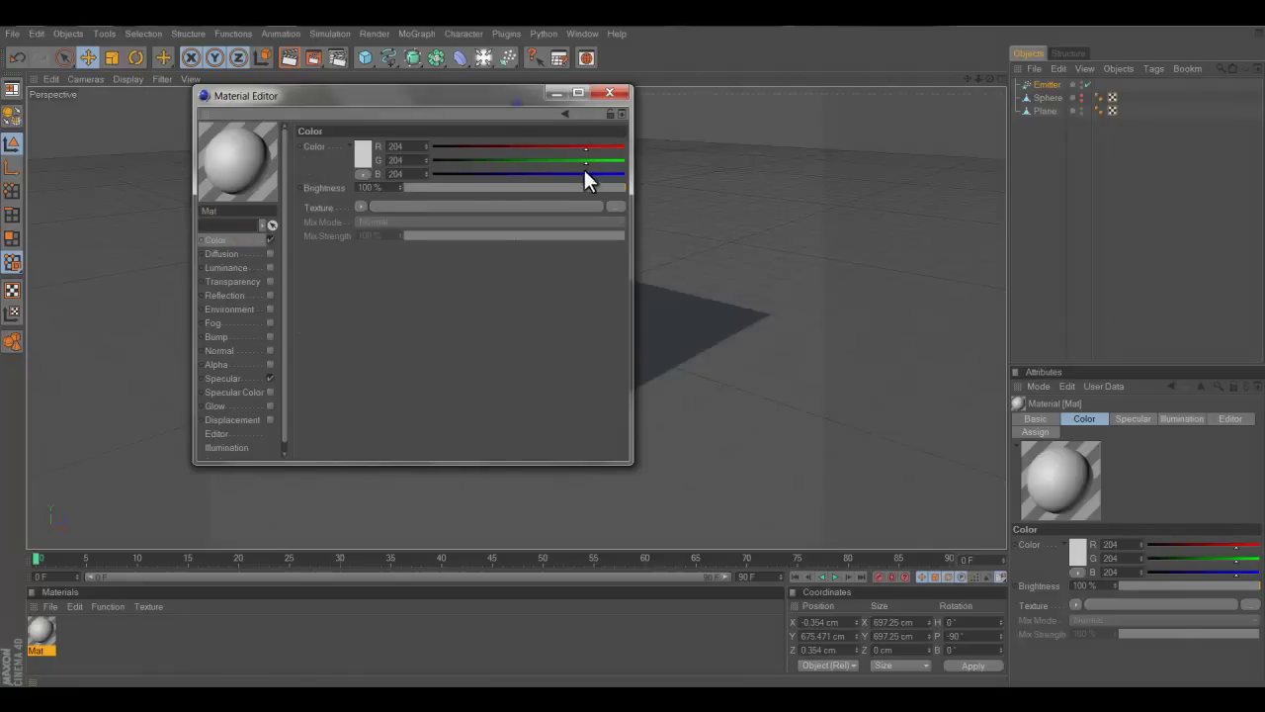
drag(584, 173, 732, 203)
click(531, 161)
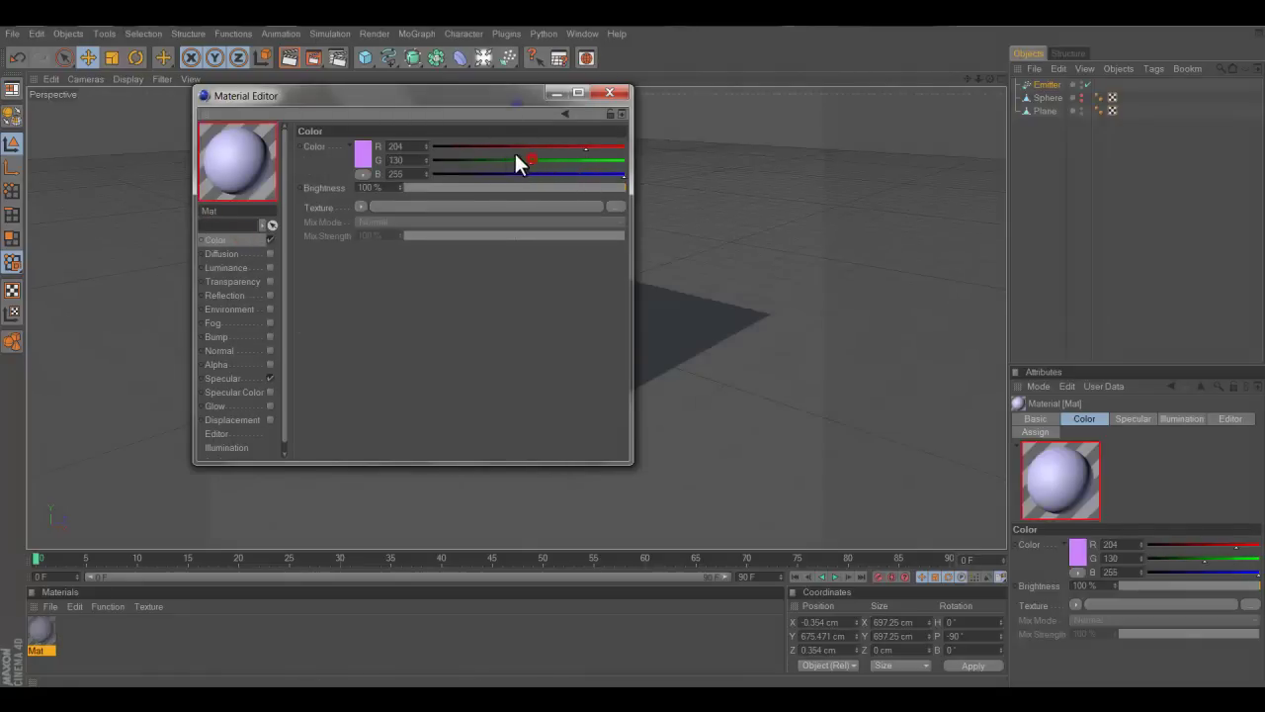
click(472, 146)
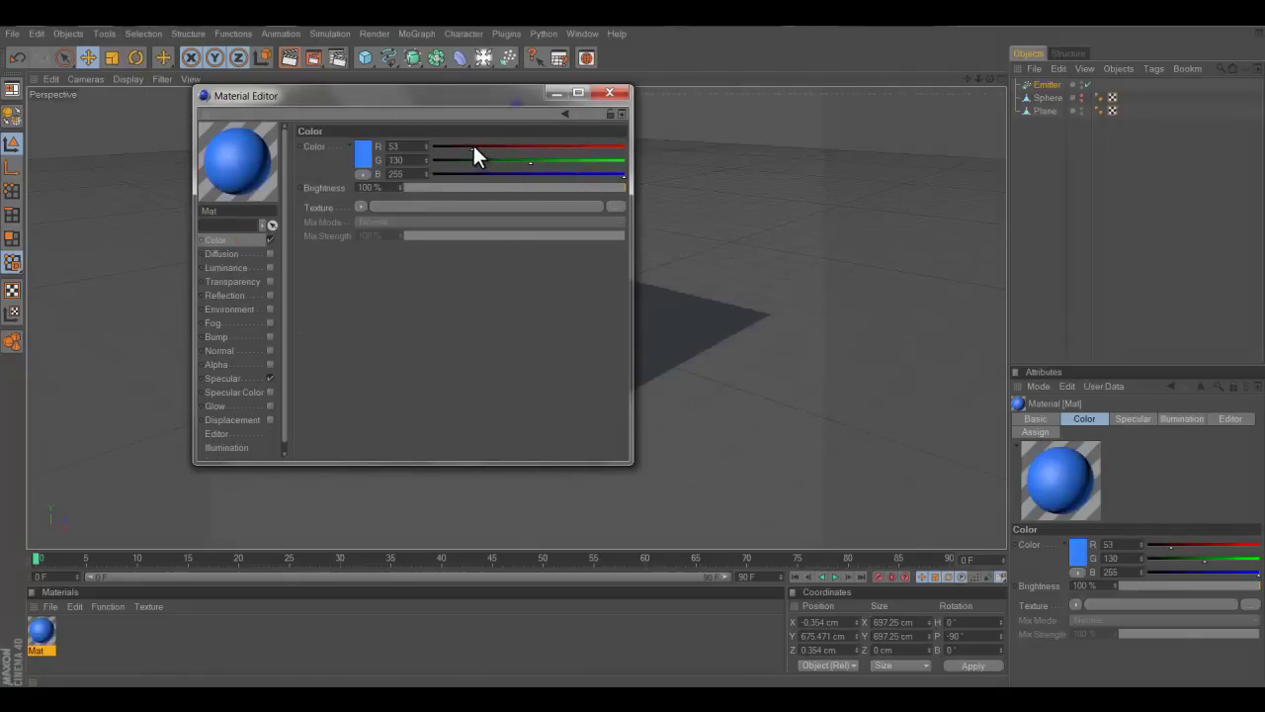
Step: Enable a weak 38% reflection and turn on Displacement for the material
click(268, 295)
click(529, 187)
drag(528, 187, 482, 186)
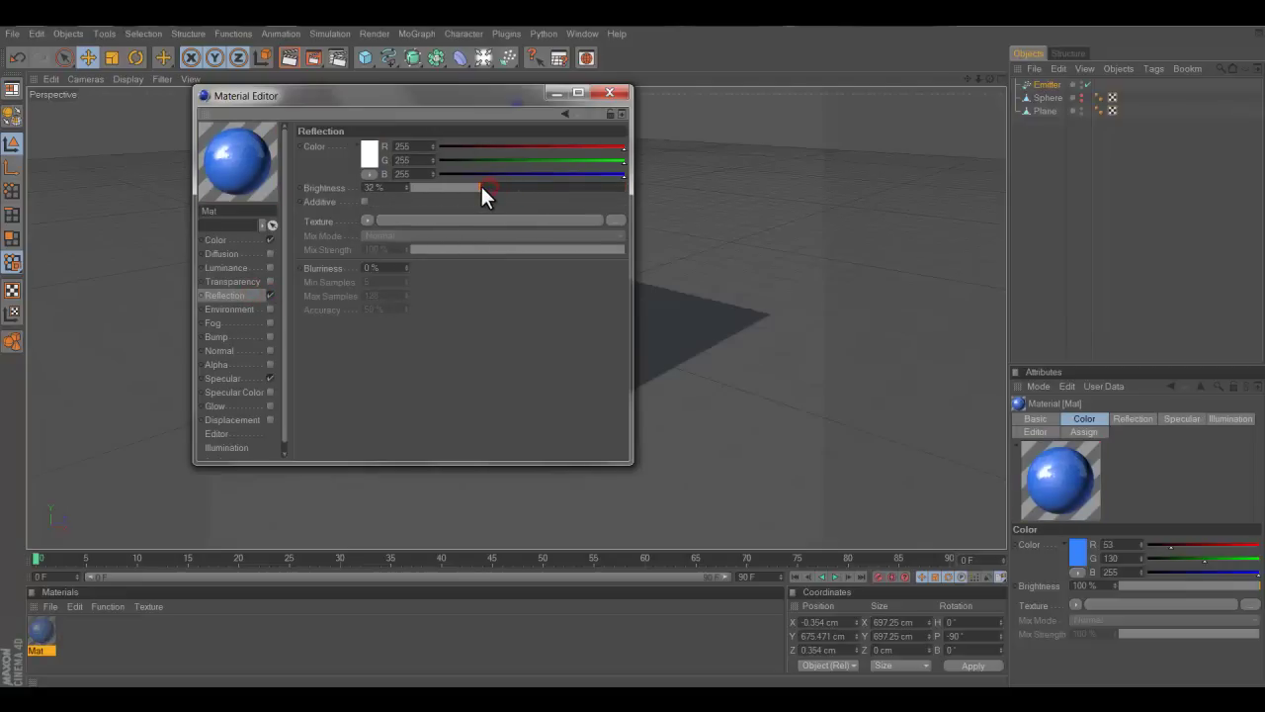
click(269, 419)
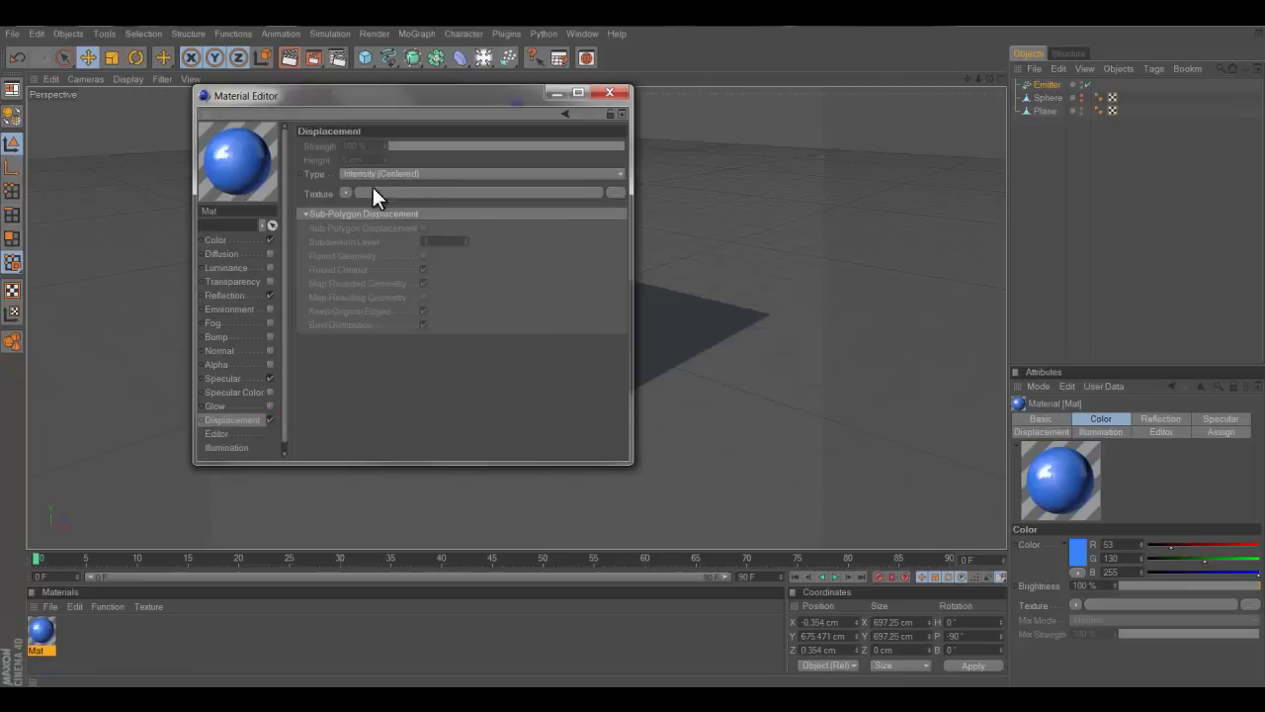
Step: Load a Ripple shader as displacement texture, enable Sub-Polygon Displacement, and open the shader's settings
click(345, 193)
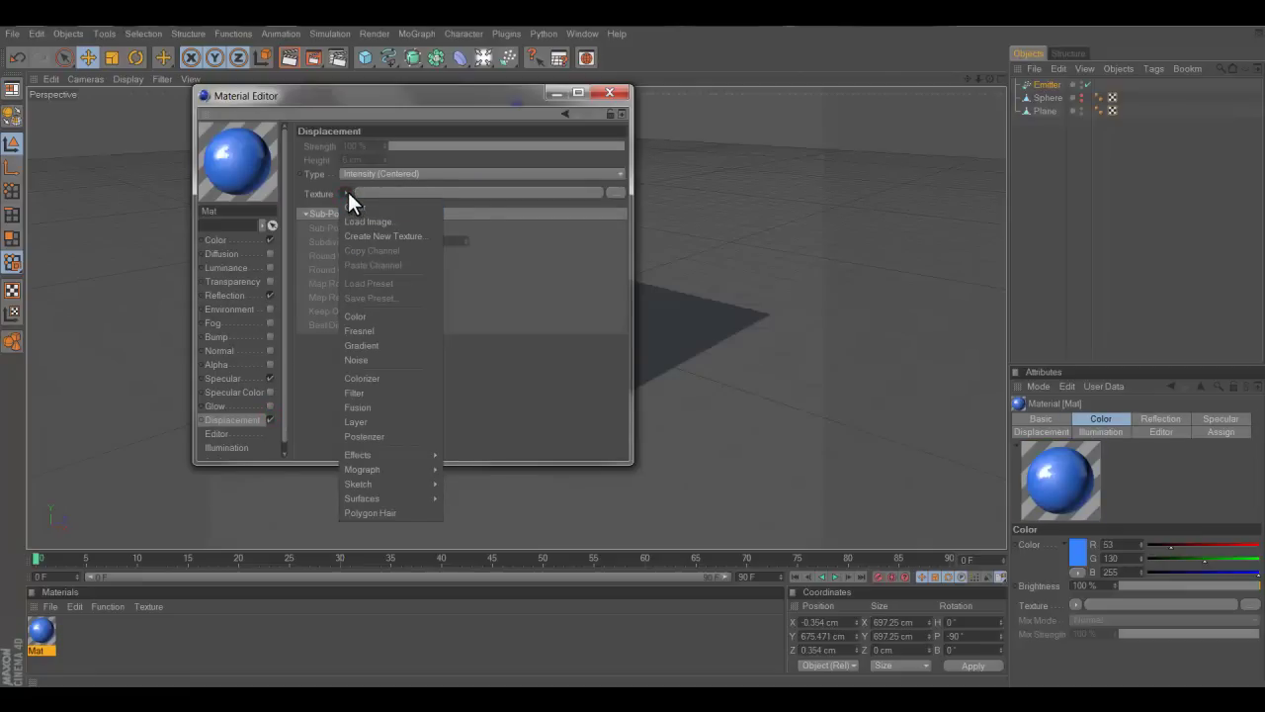
mouse_move(375, 455)
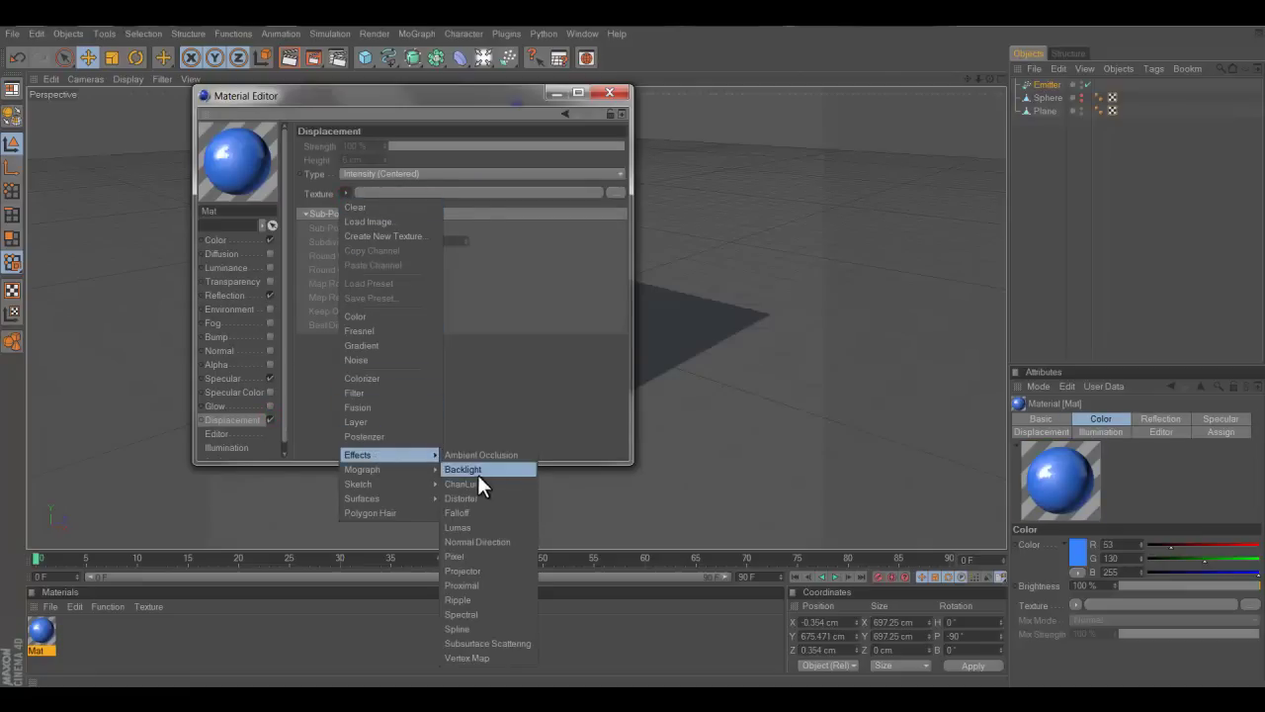
click(479, 598)
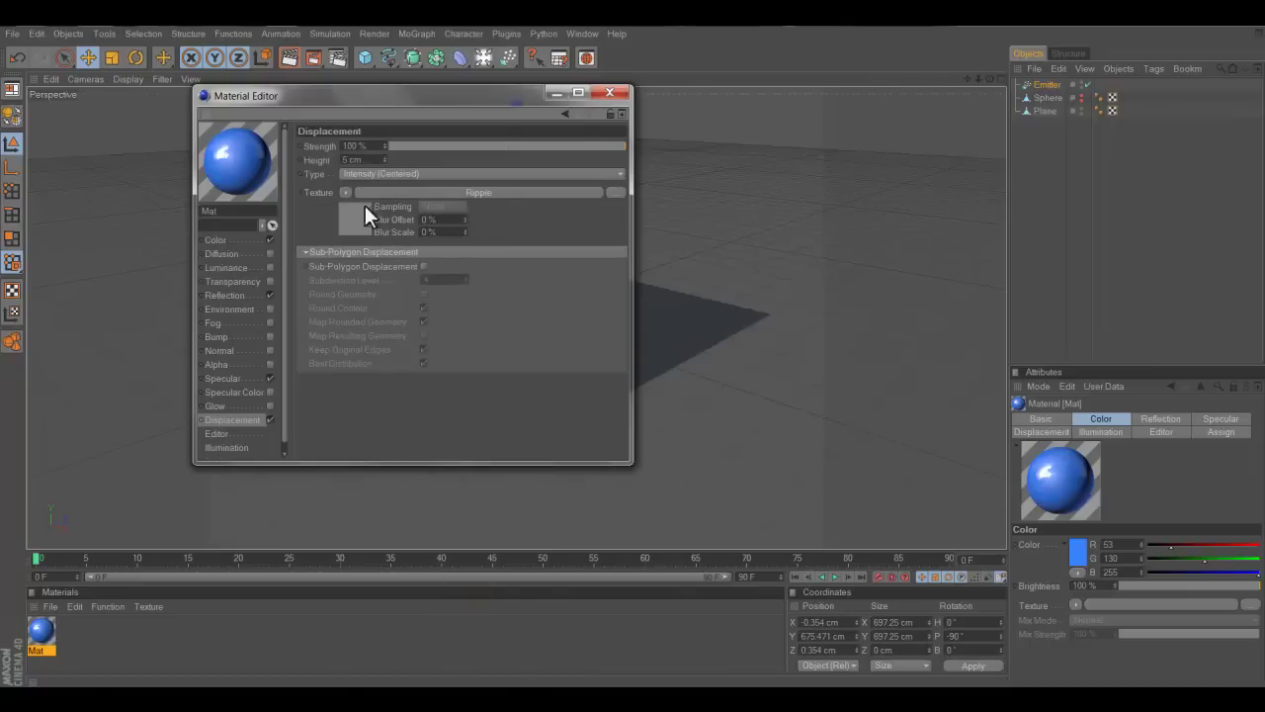
click(423, 267)
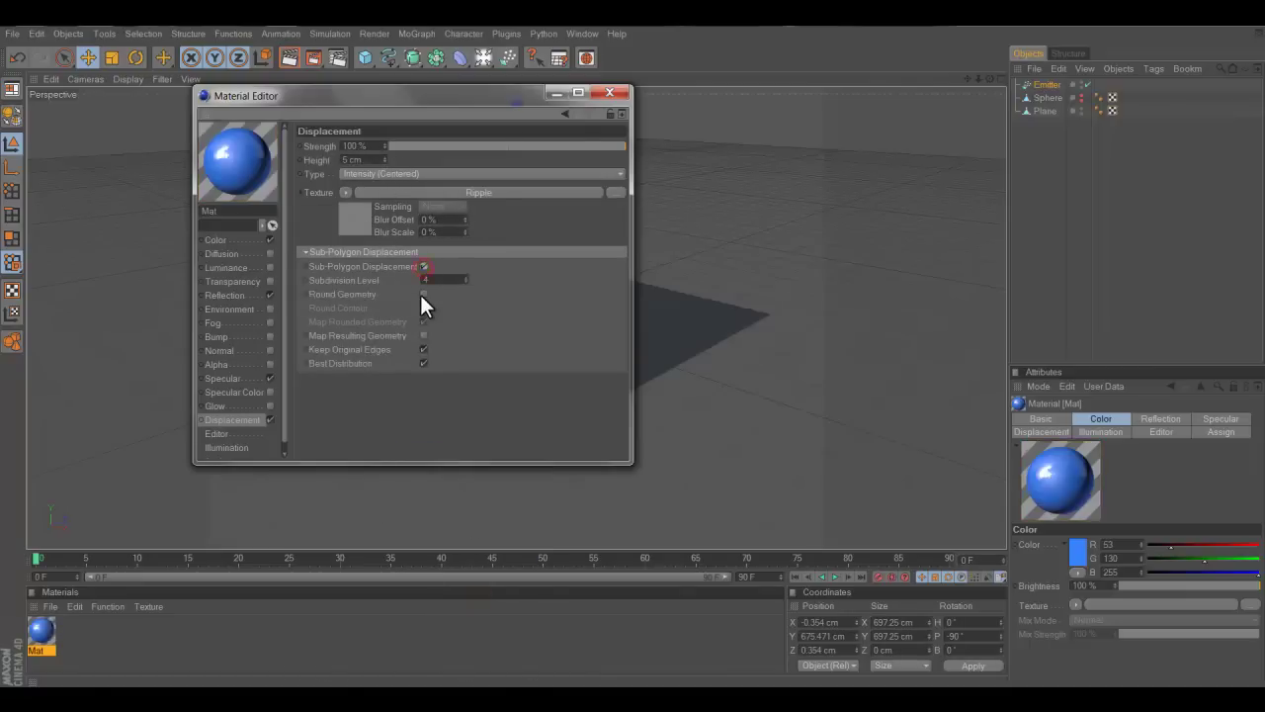
click(423, 336)
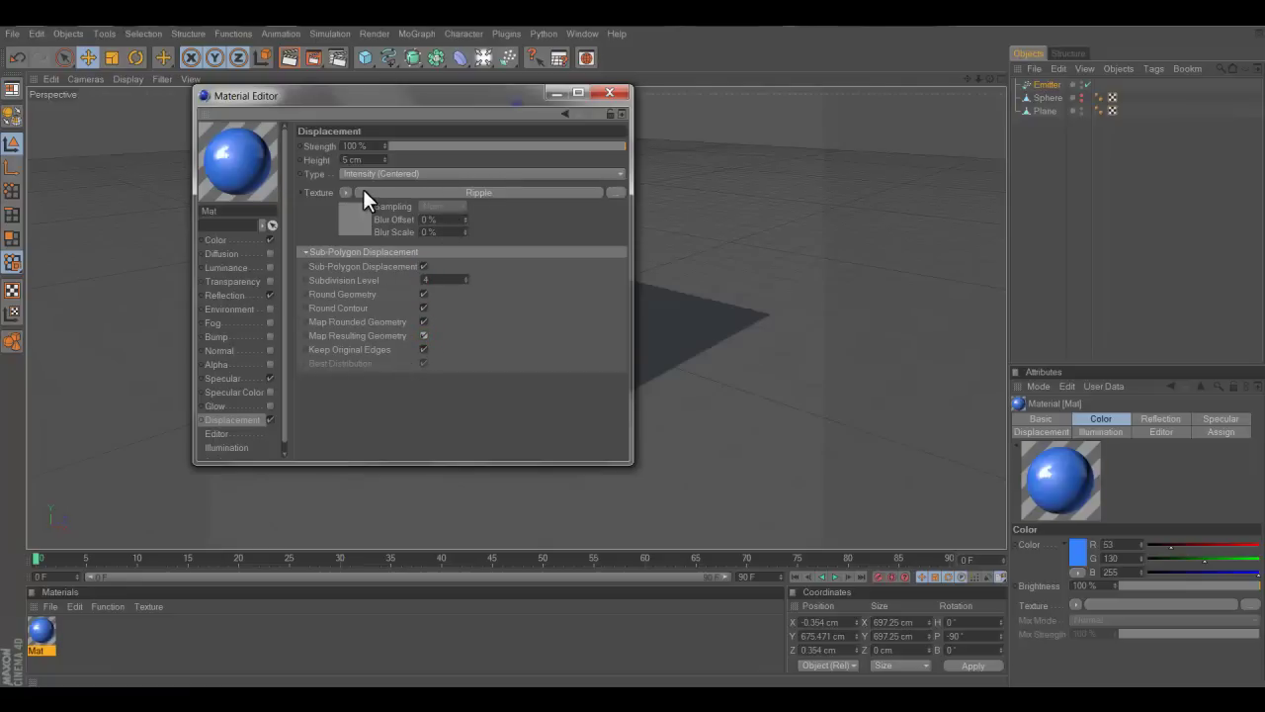
click(363, 221)
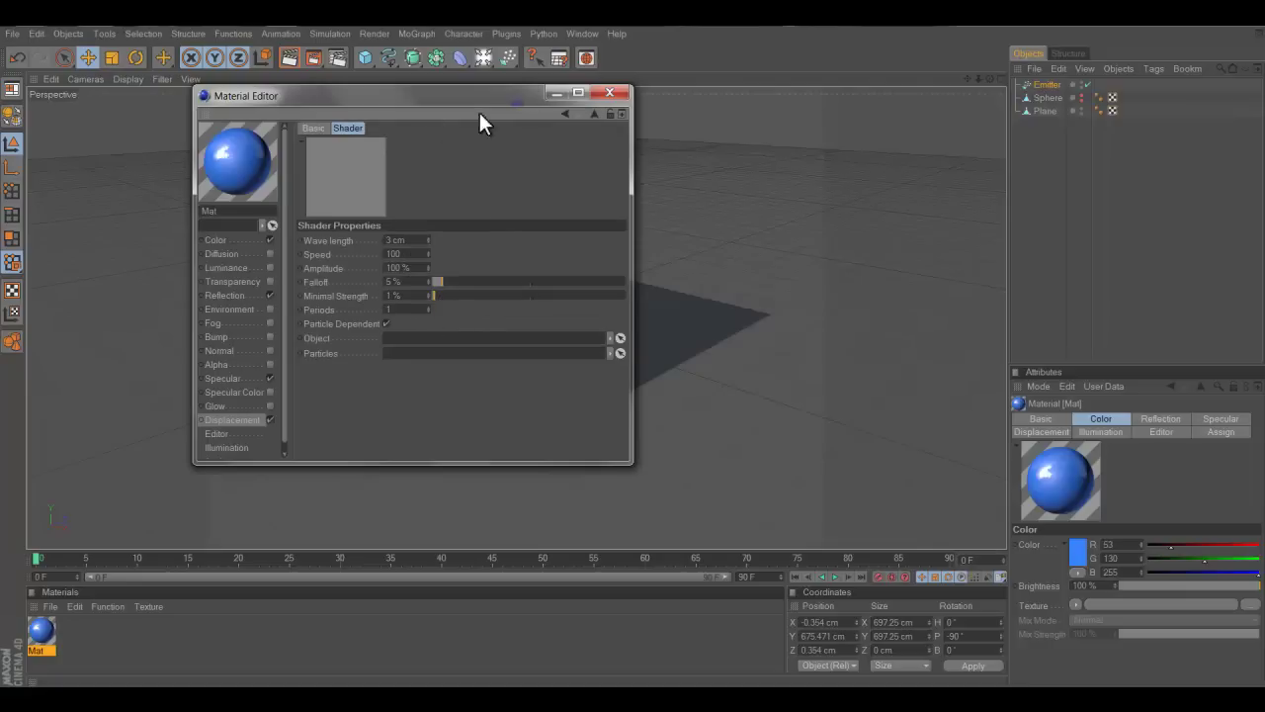
Step: Set the Ripple waves to 20 cm wave length, 10 % falloff and 3 periods
click(410, 241)
text(20)
click(419, 281)
text(10)
click(401, 310)
text(3)
click(536, 420)
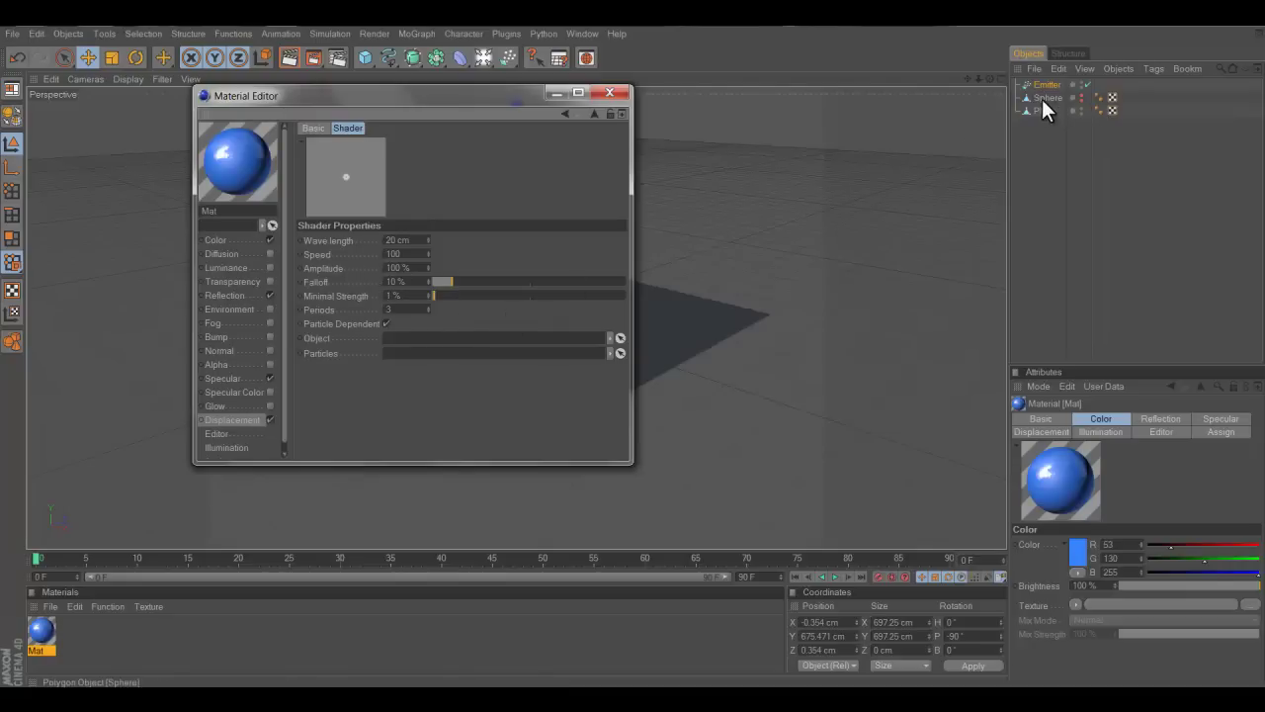
Step: Link Plane as the Ripple object and Emitter as its particles, then apply Mat to the Plane
drag(1049, 110, 545, 341)
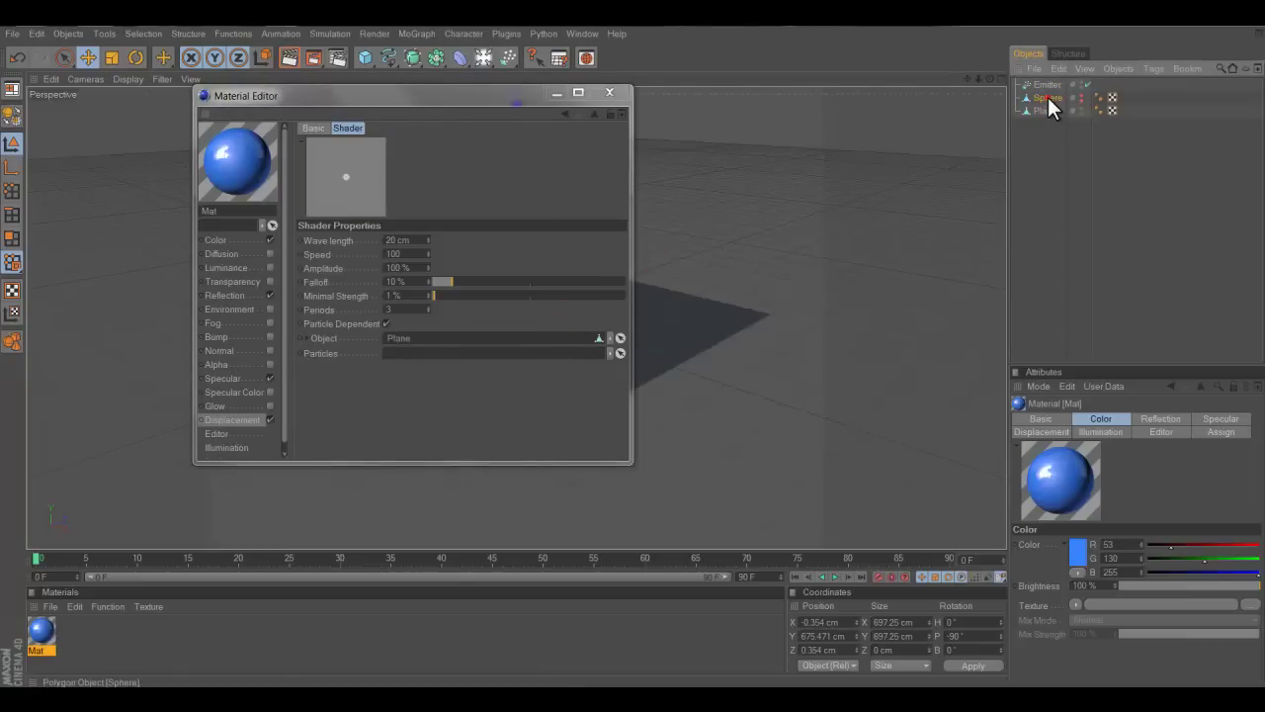
drag(1048, 97, 567, 360)
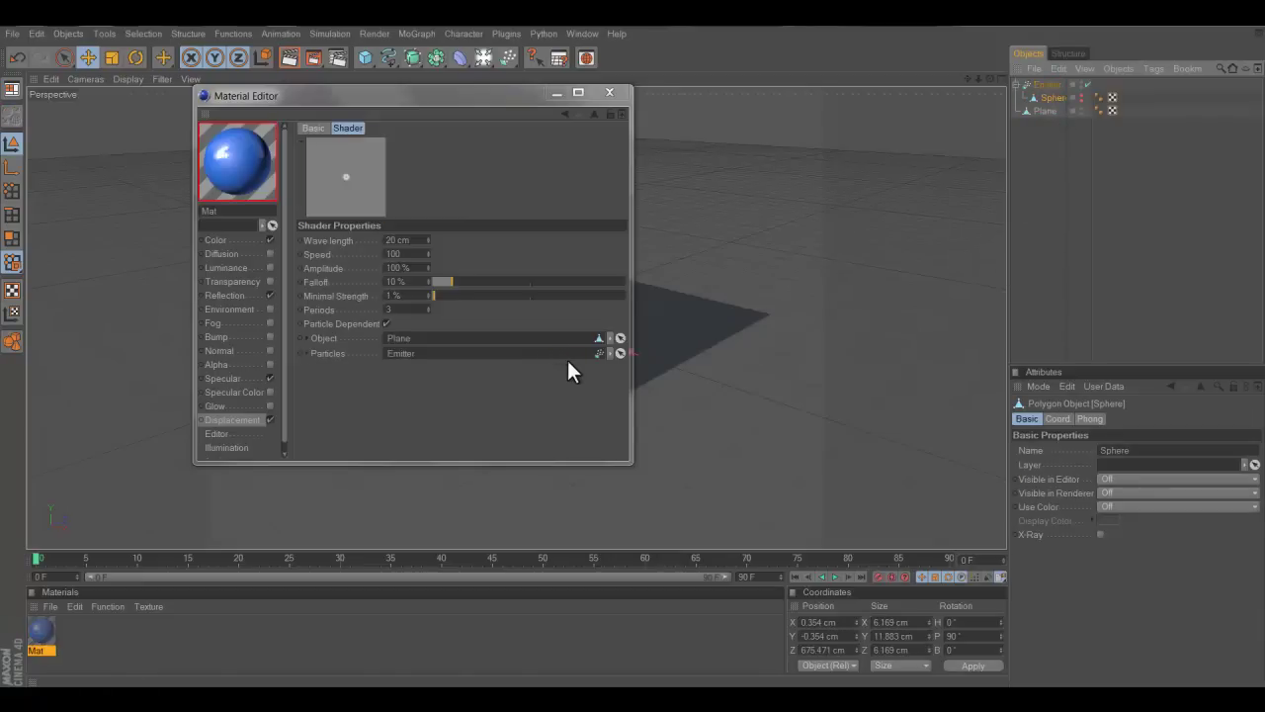
click(1080, 264)
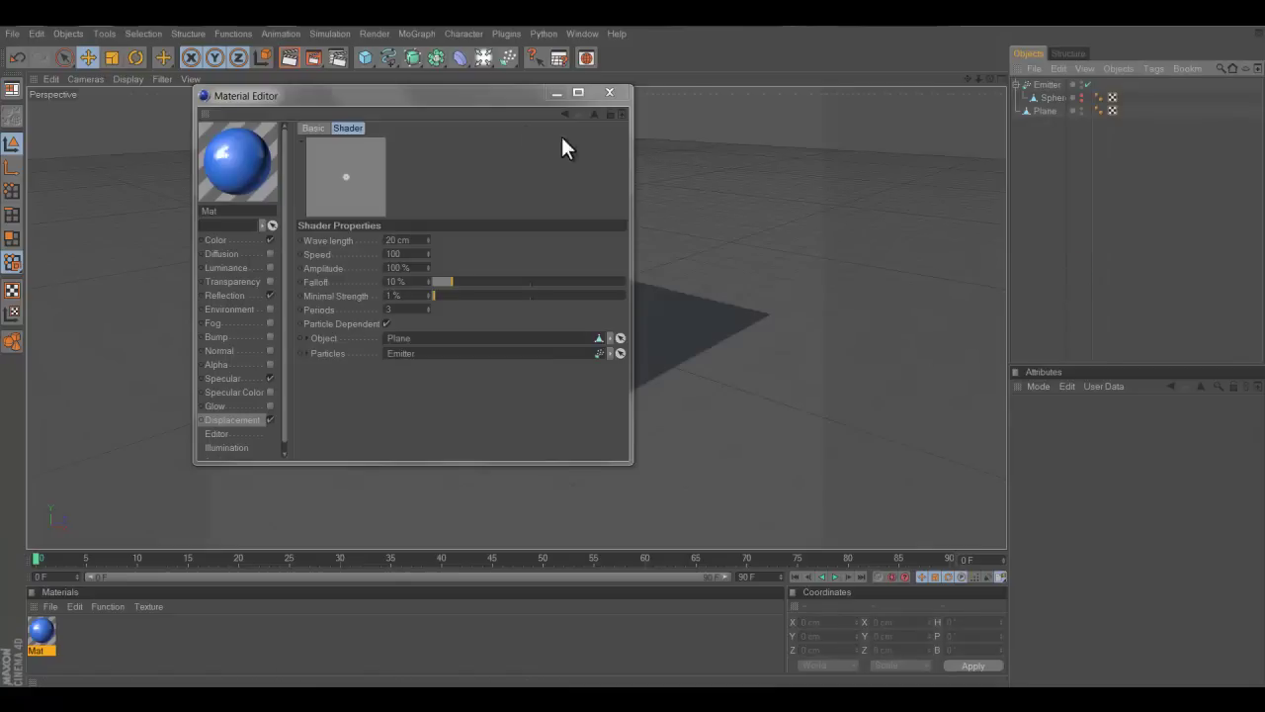
click(612, 94)
drag(50, 651, 1044, 111)
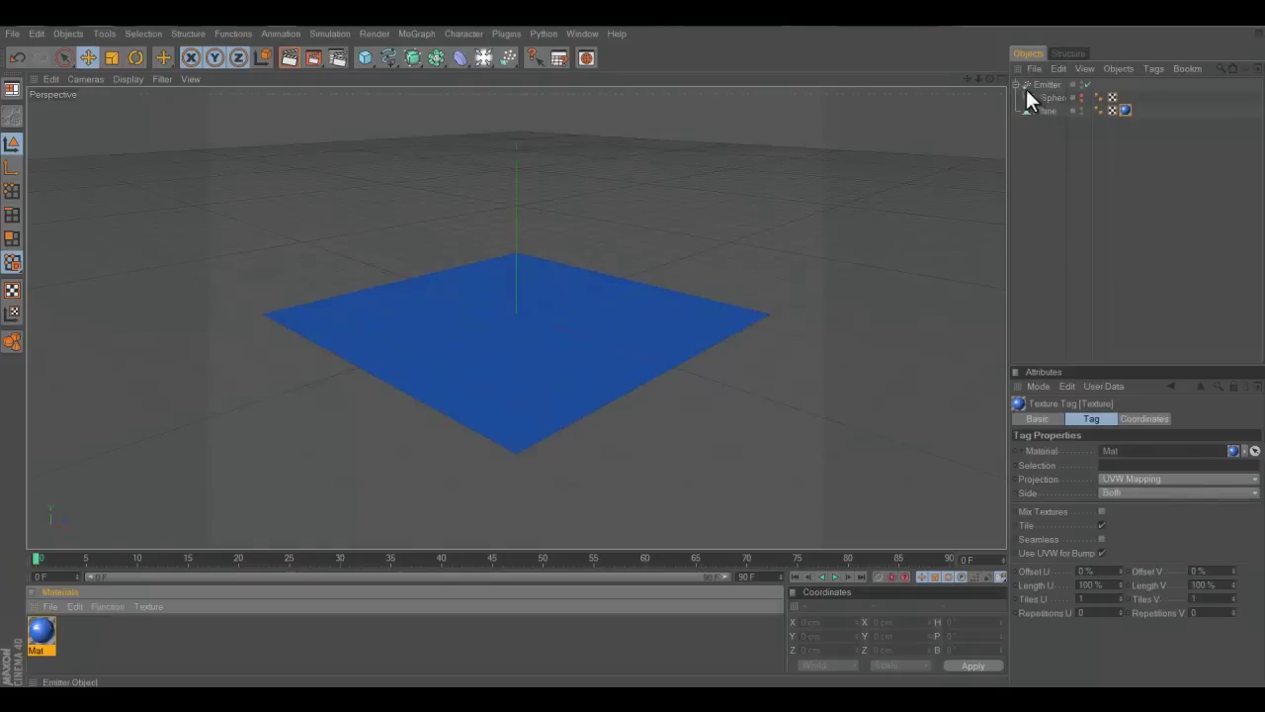
Step: Collapse the Emitter, play the particle animation to frame 86, and test-render the view
click(1017, 83)
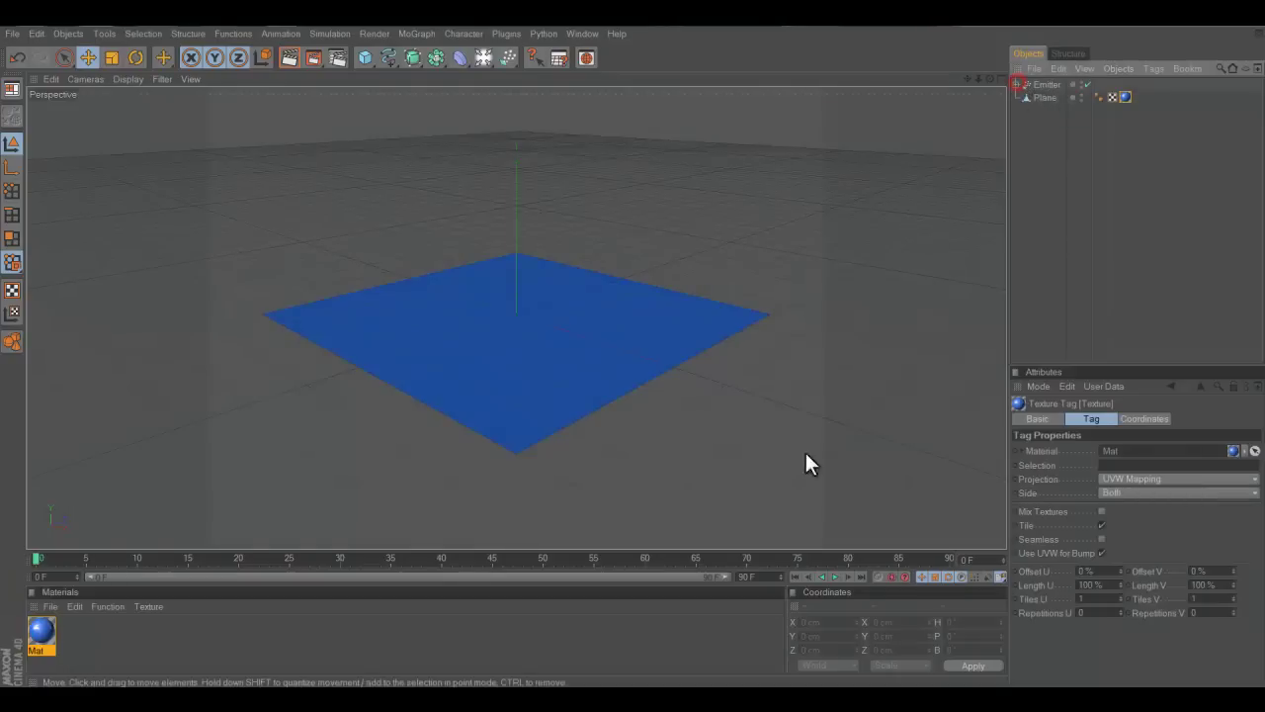
click(835, 577)
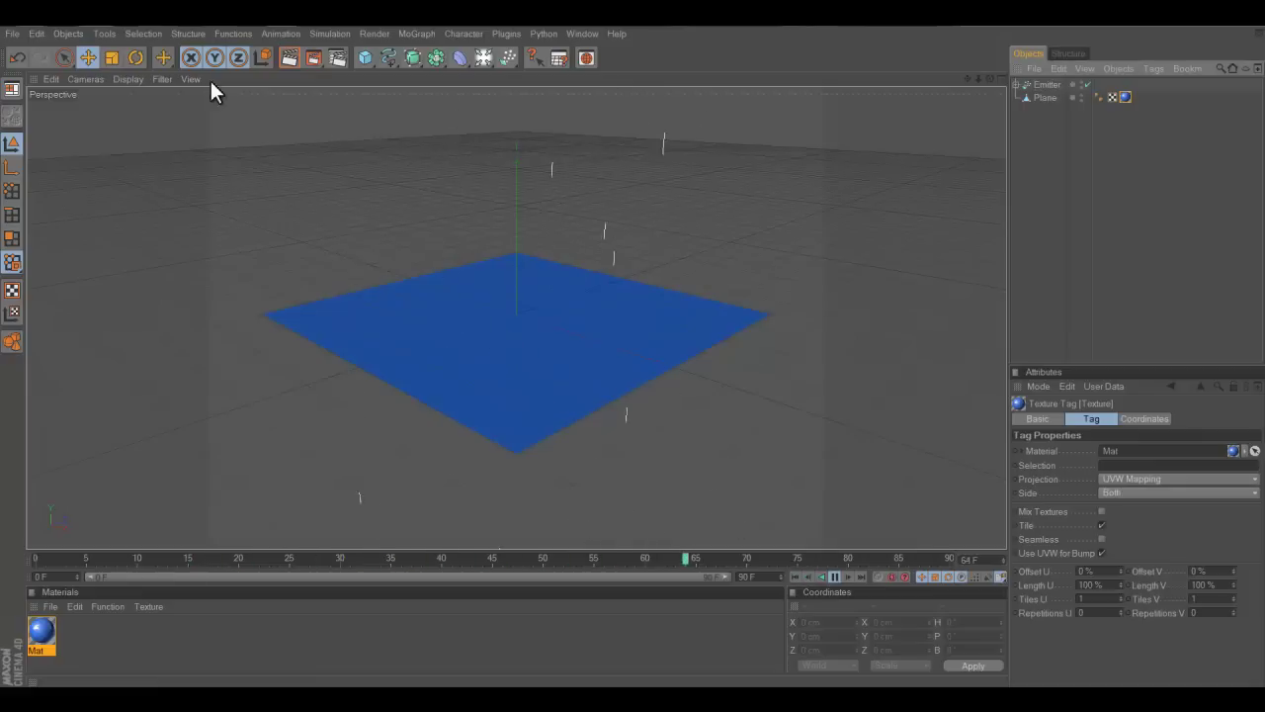
click(290, 58)
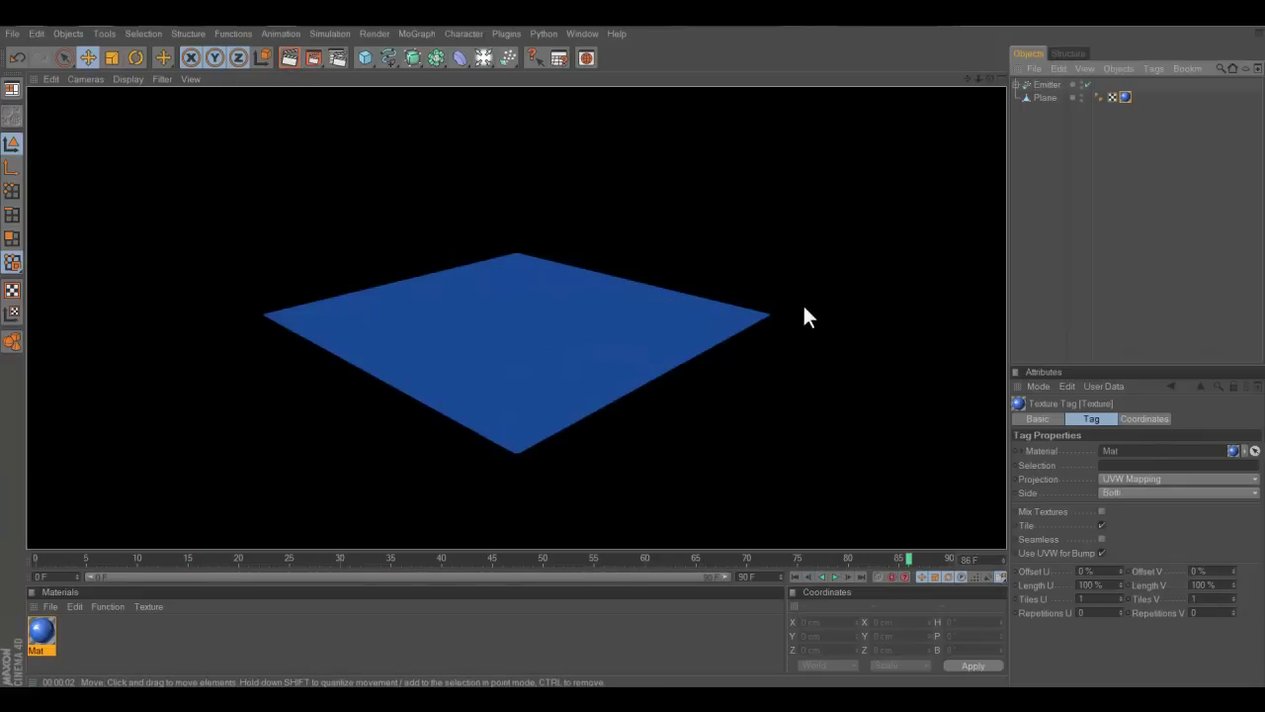
click(1088, 219)
Step: Make the Emitter show its child objects, with editor and render birthrate both 20
click(1048, 85)
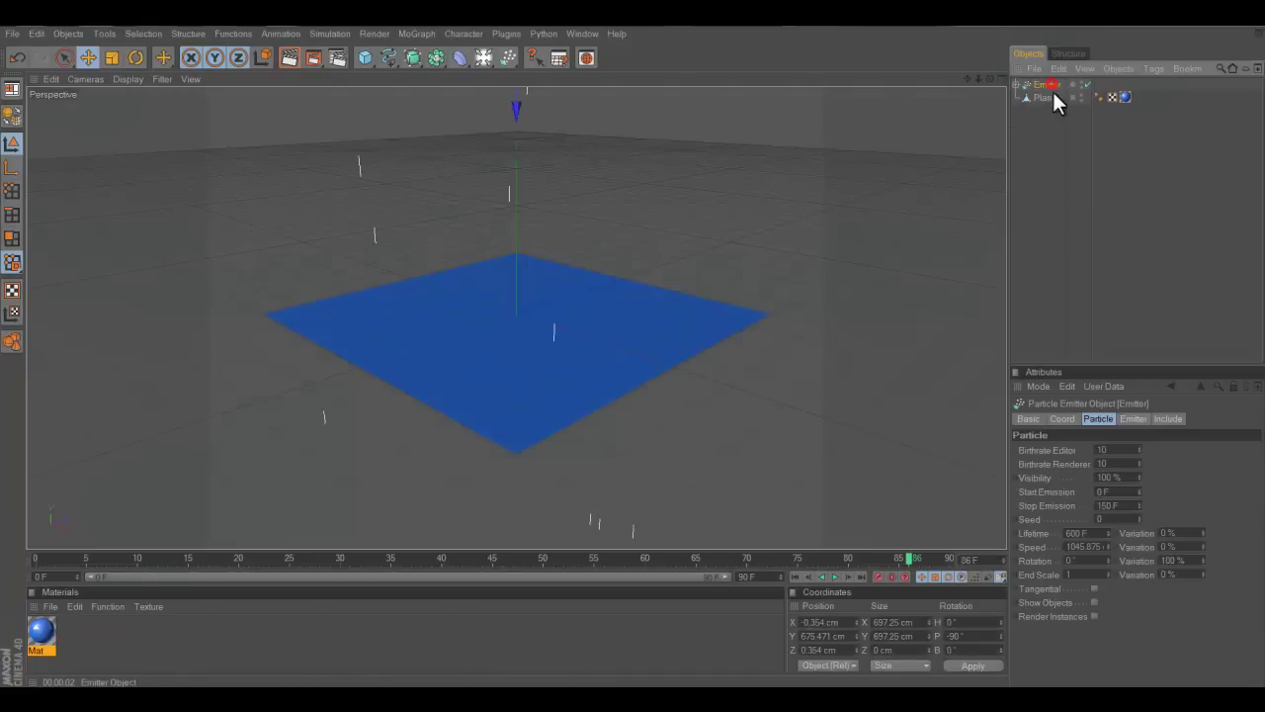
click(1095, 602)
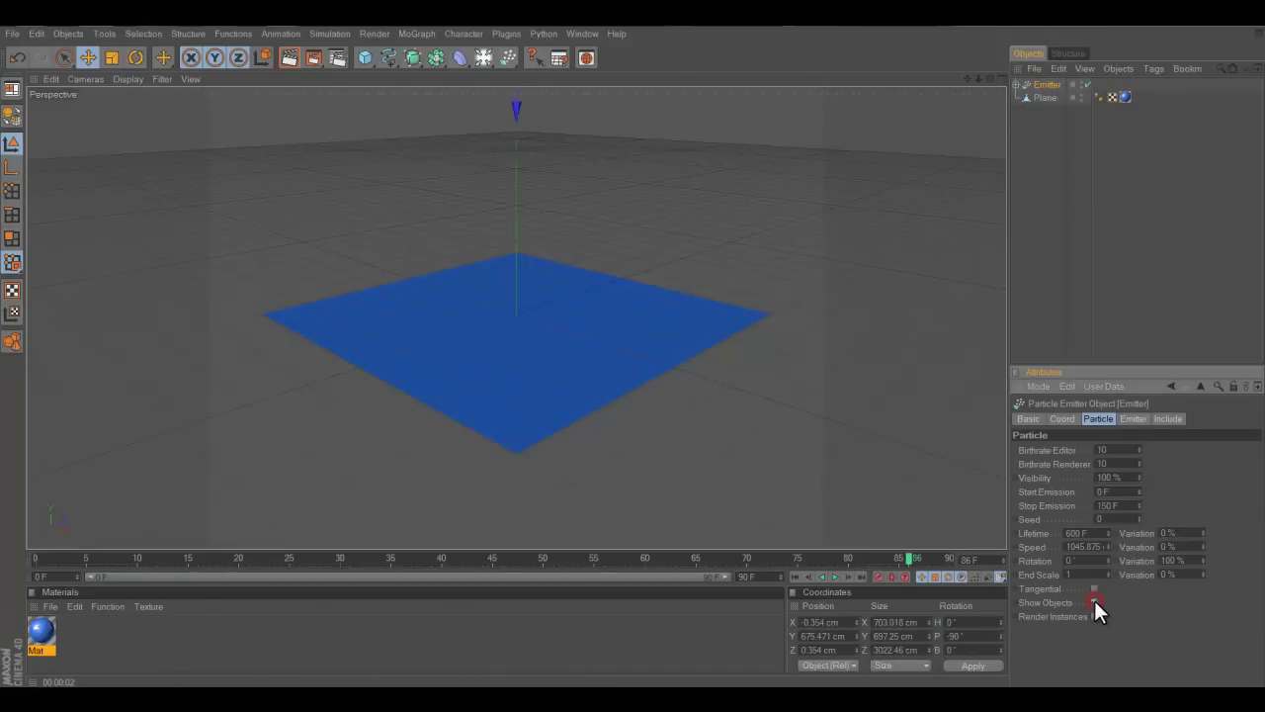
click(1121, 450)
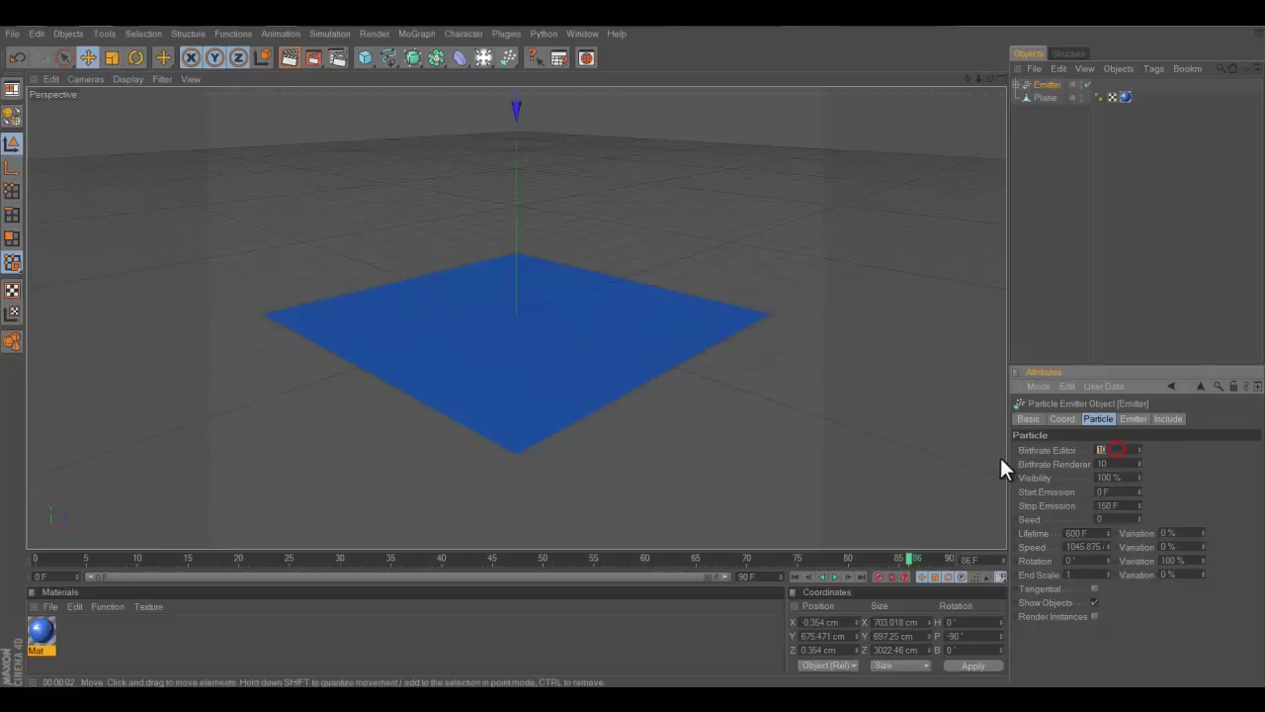
text(20)
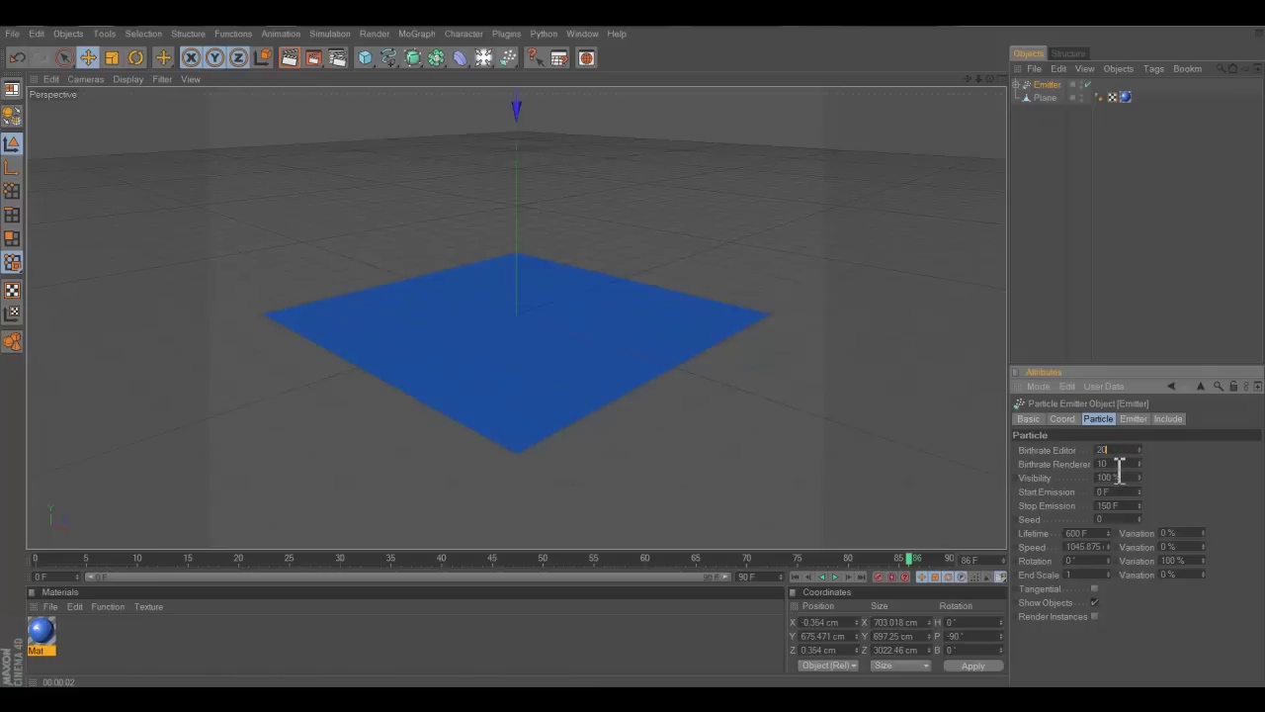
click(1120, 464)
text(20)
key(Return)
Step: Play and test-render the particles, inspect the Sphere under Emitter, and create a new material
click(1065, 283)
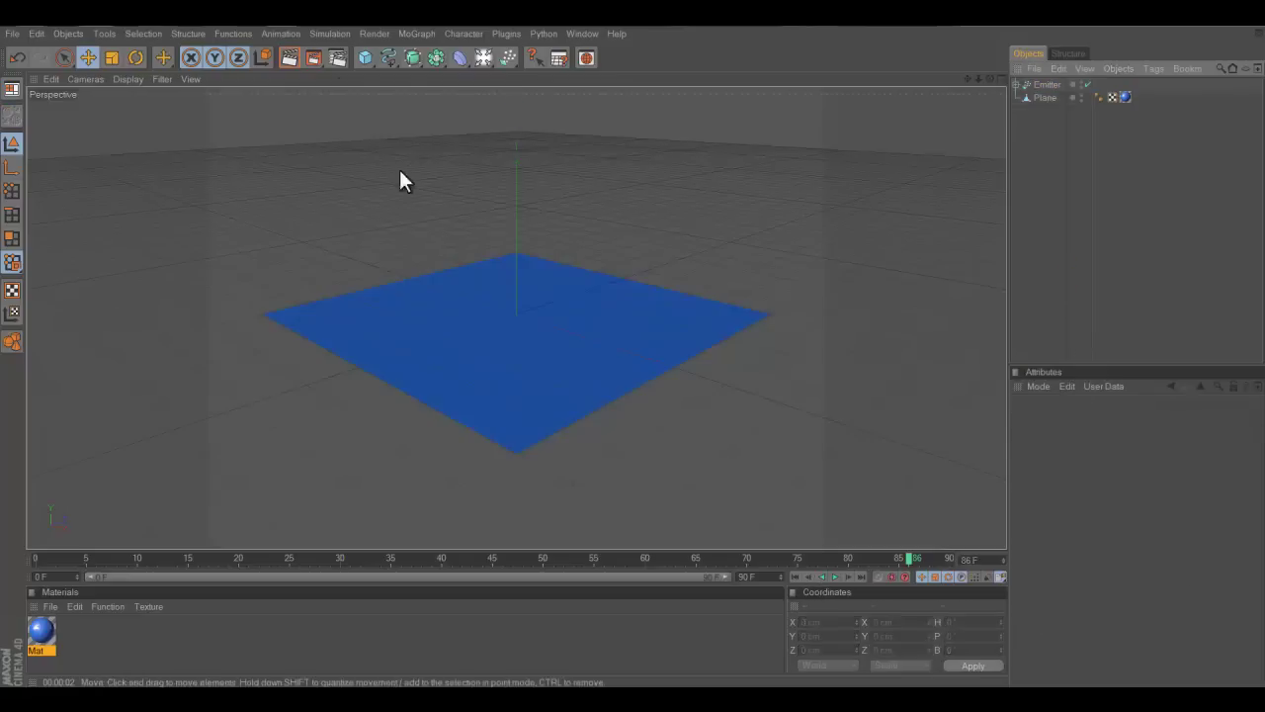
click(833, 577)
click(298, 56)
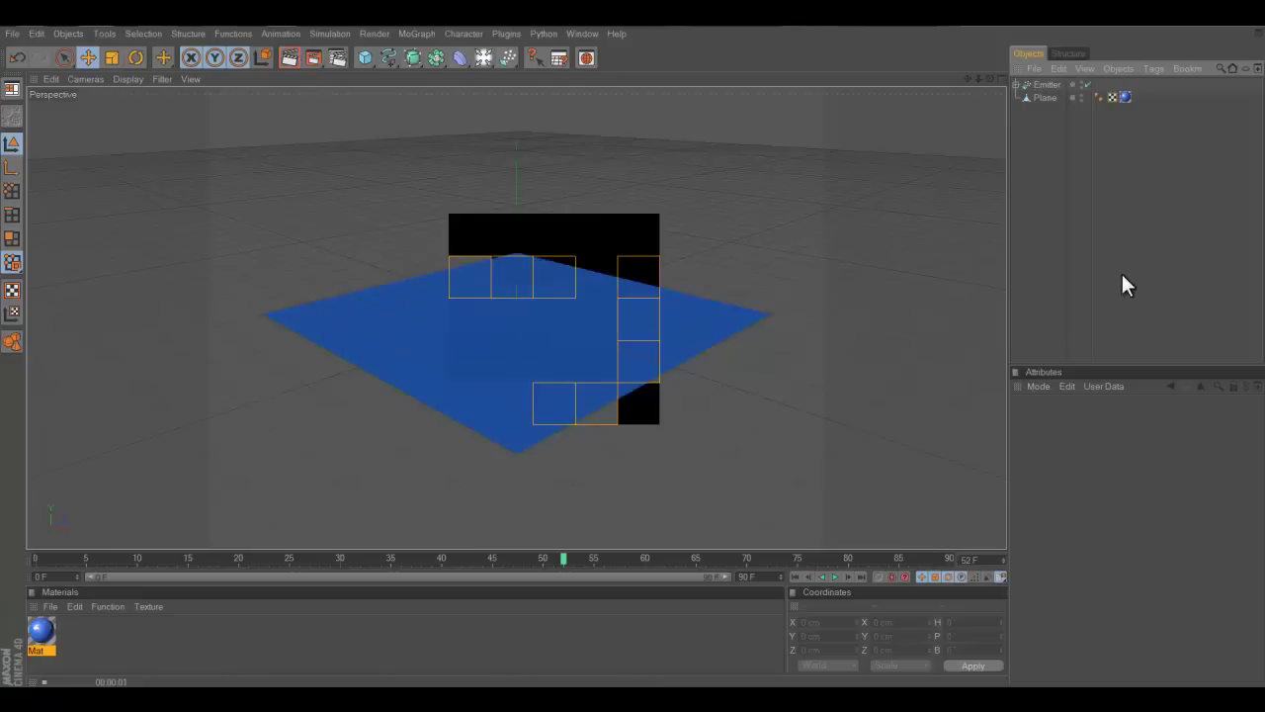
click(1017, 85)
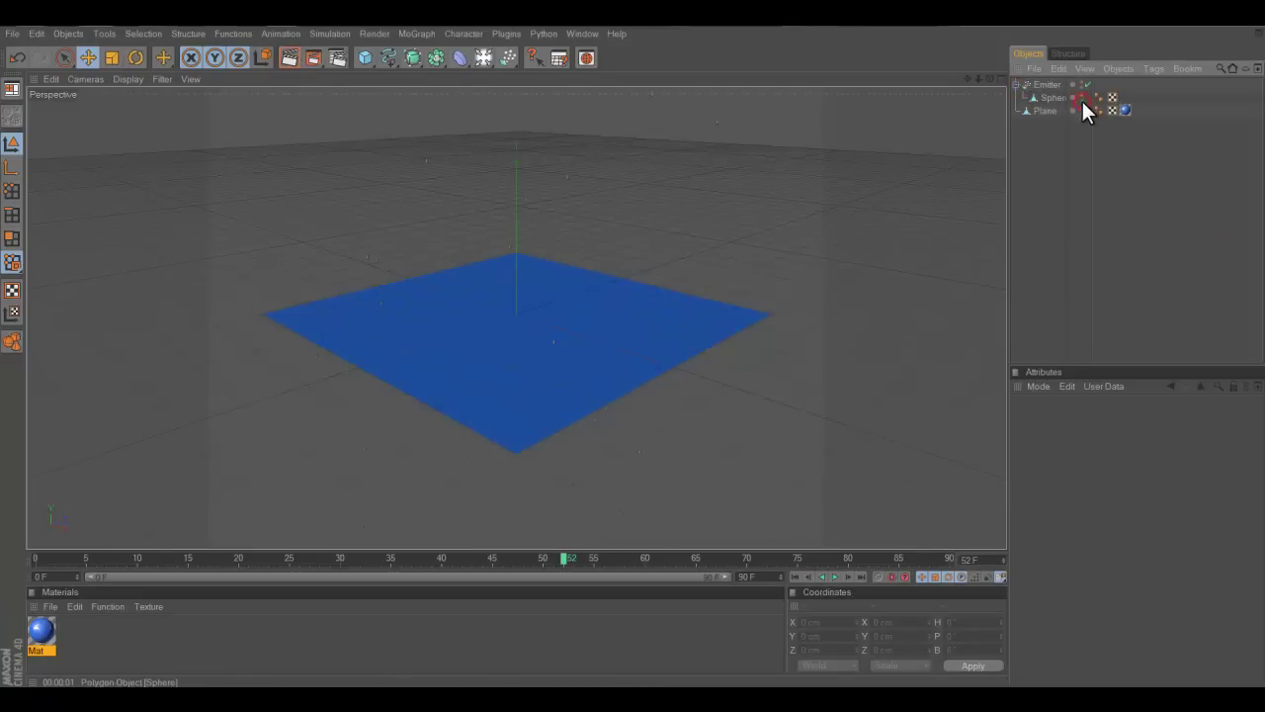
click(1051, 99)
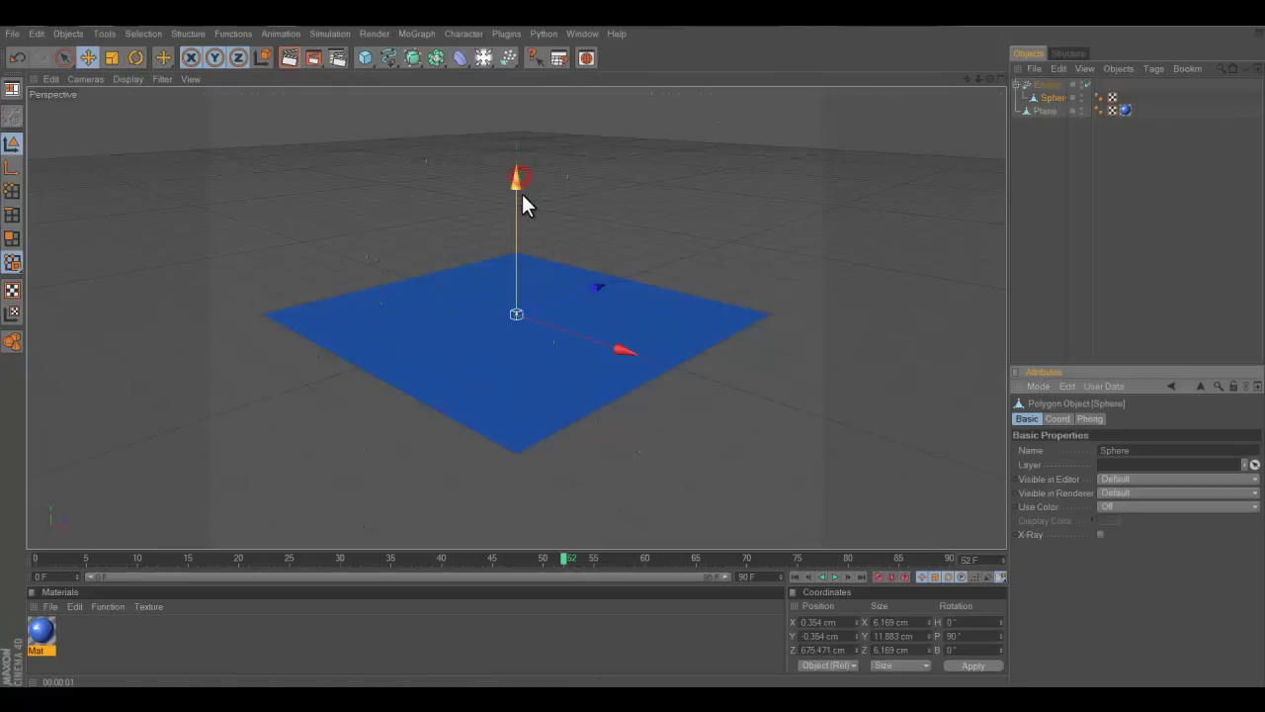
click(1058, 227)
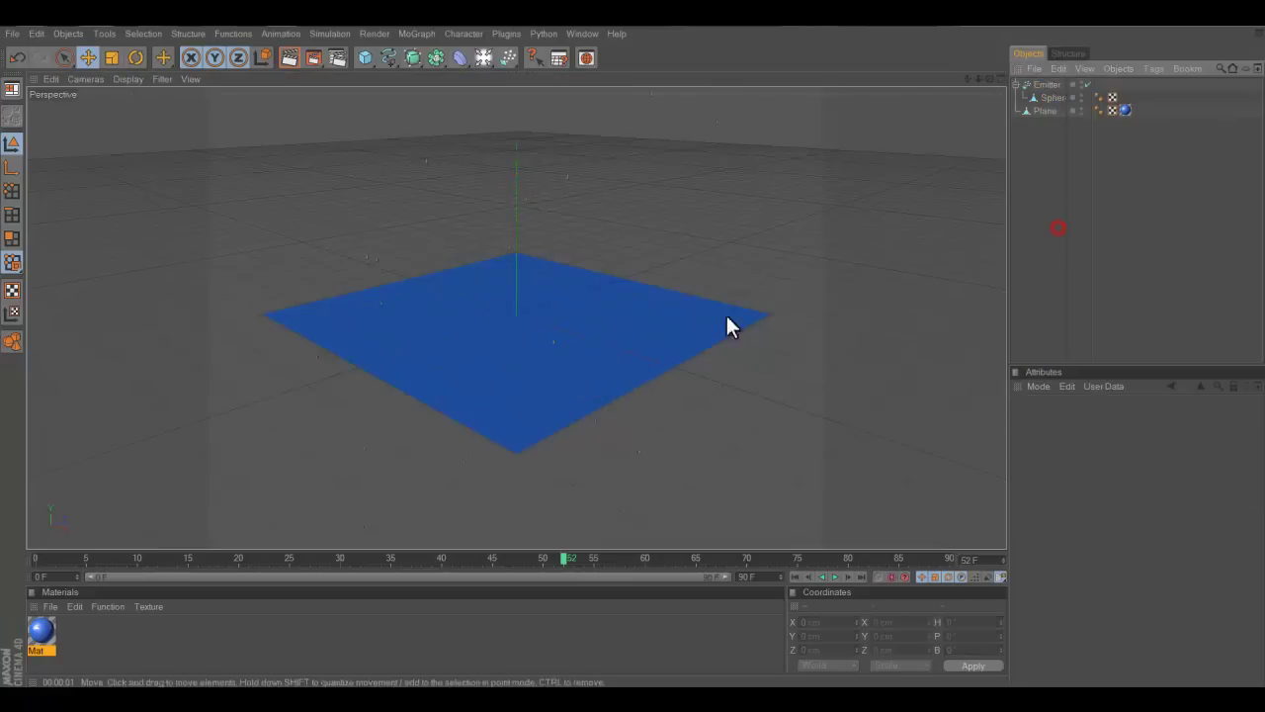
double_click(297, 631)
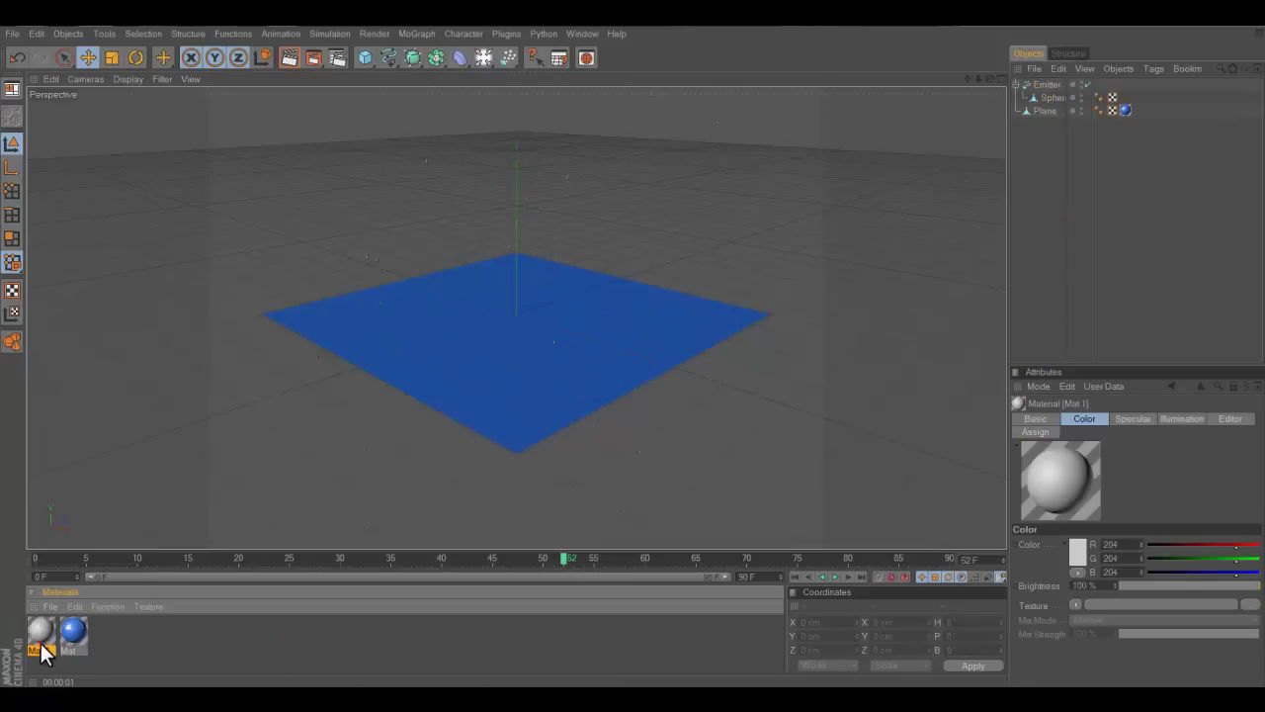
Step: Set Mat.1's colour to pale blue, R 174, G 203, B 255
double_click(41, 639)
drag(386, 102, 625, 184)
click(484, 320)
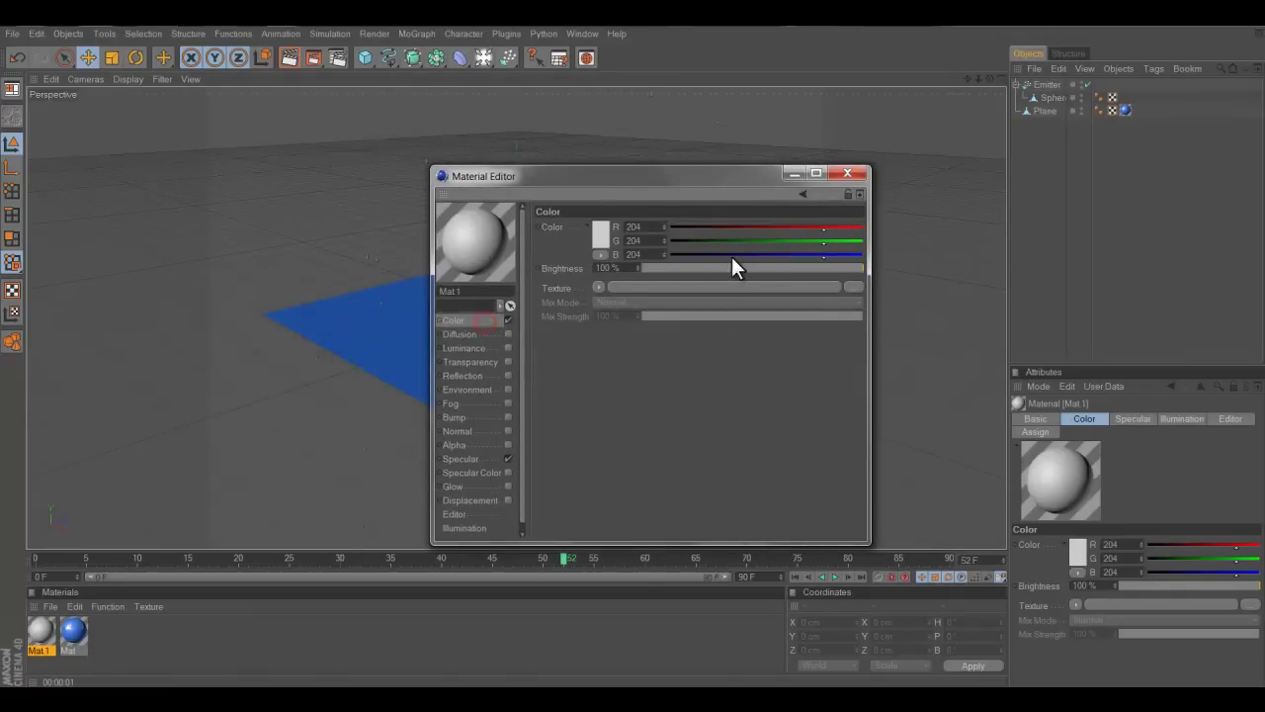
drag(856, 253, 820, 238)
drag(823, 240, 862, 254)
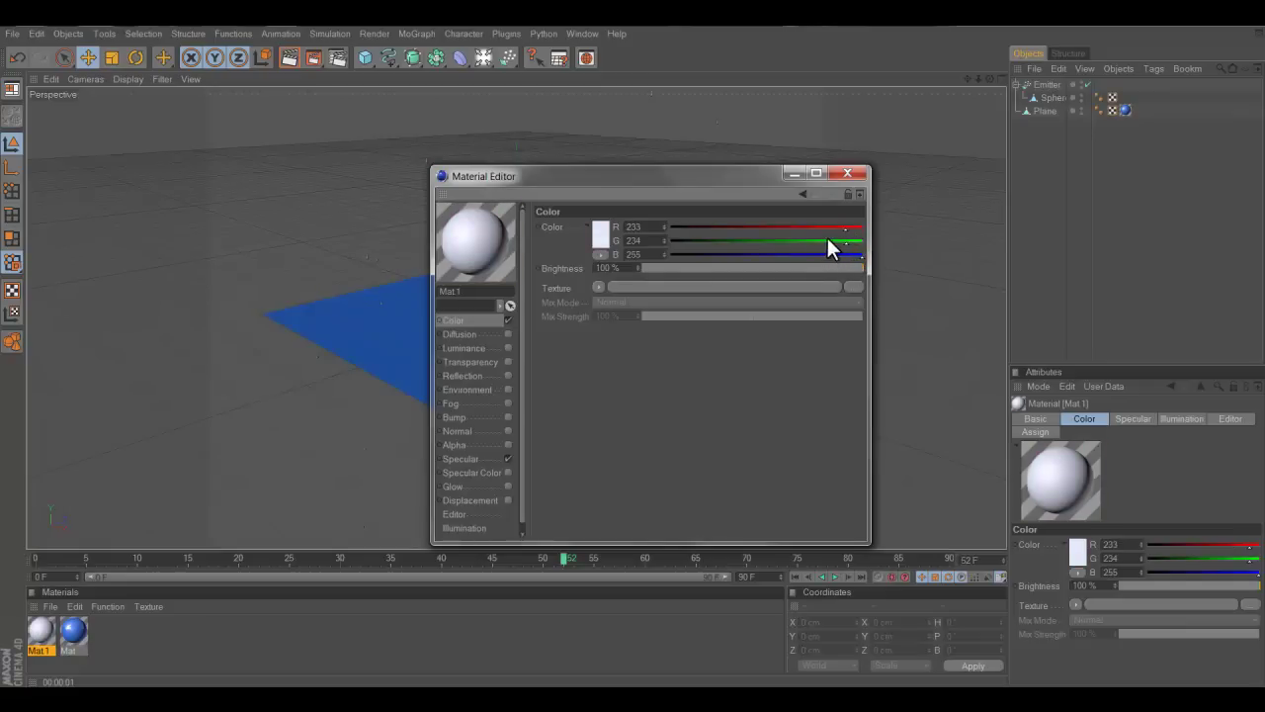
click(824, 240)
click(822, 226)
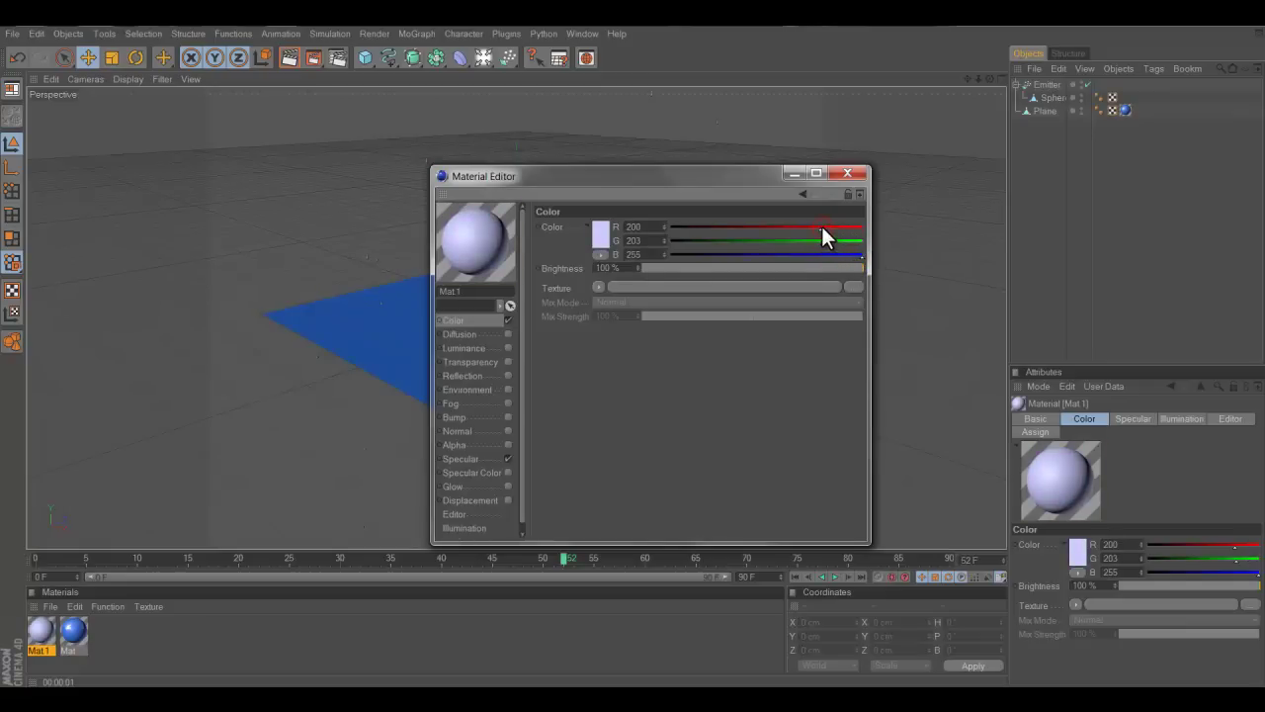
drag(800, 228, 801, 243)
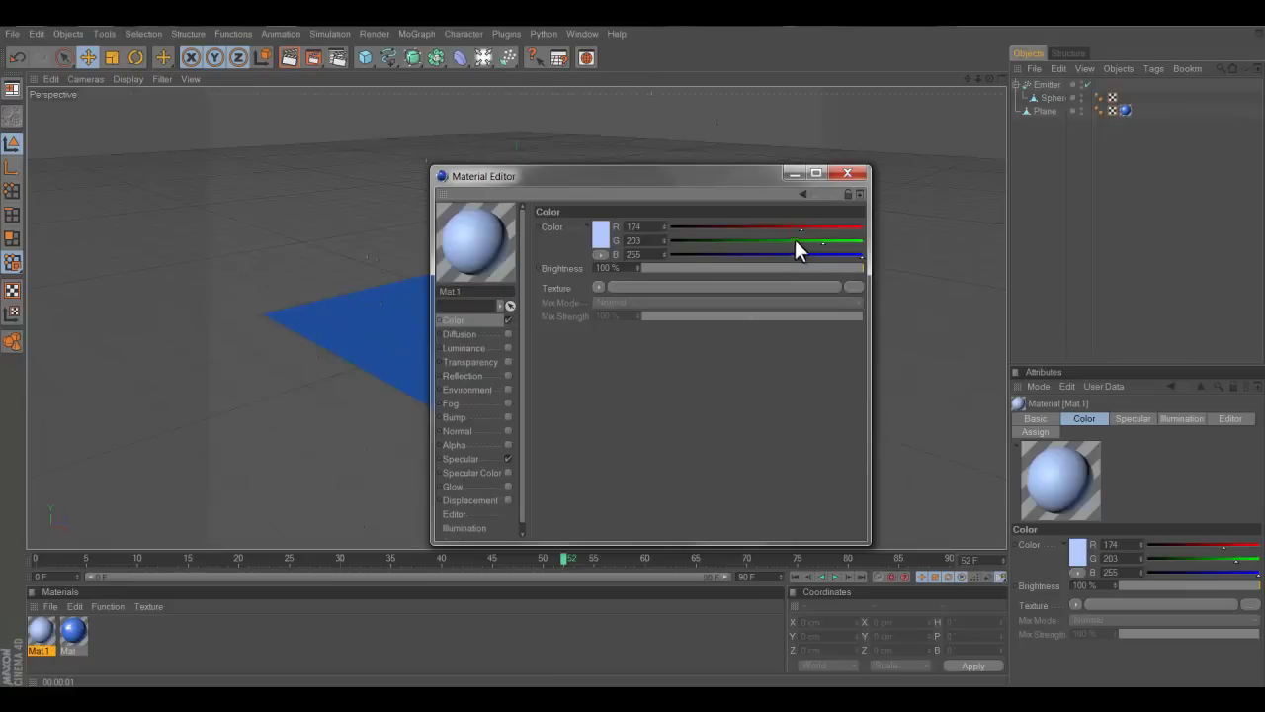
Step: Enable Transparency at 64 % and Reflection at 61 % brightness on Mat.1
click(504, 360)
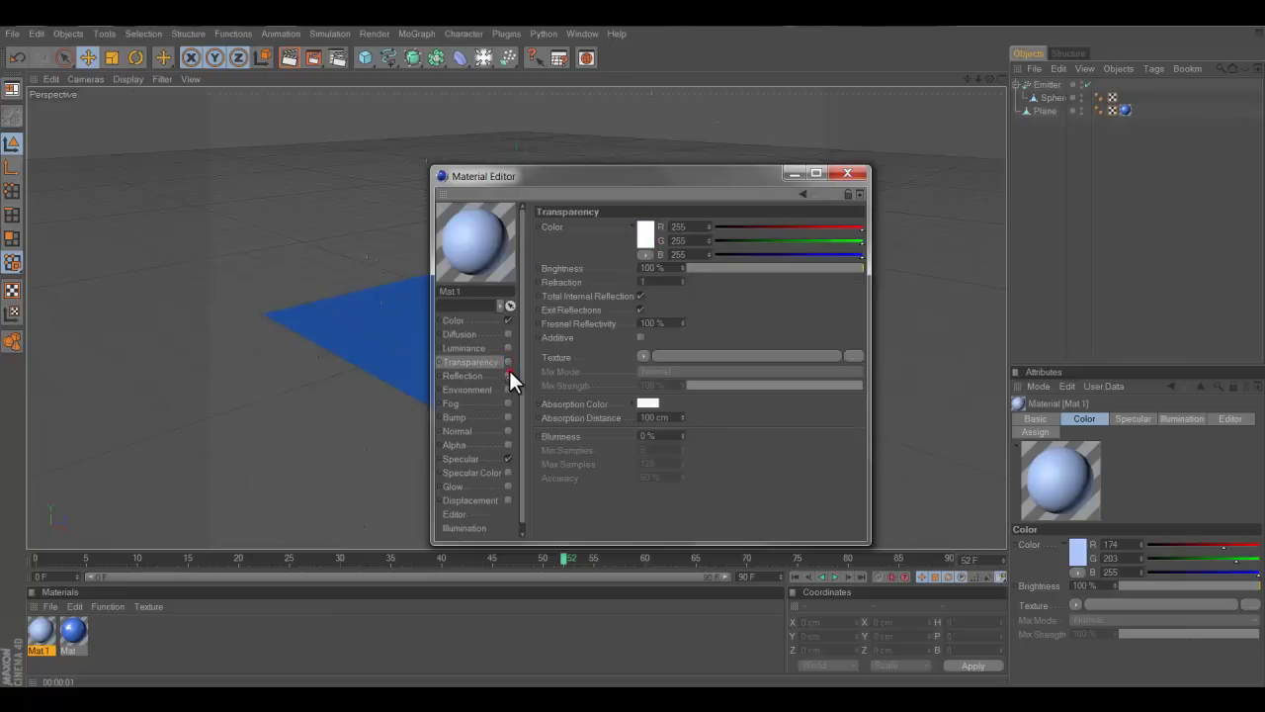
click(508, 376)
click(491, 375)
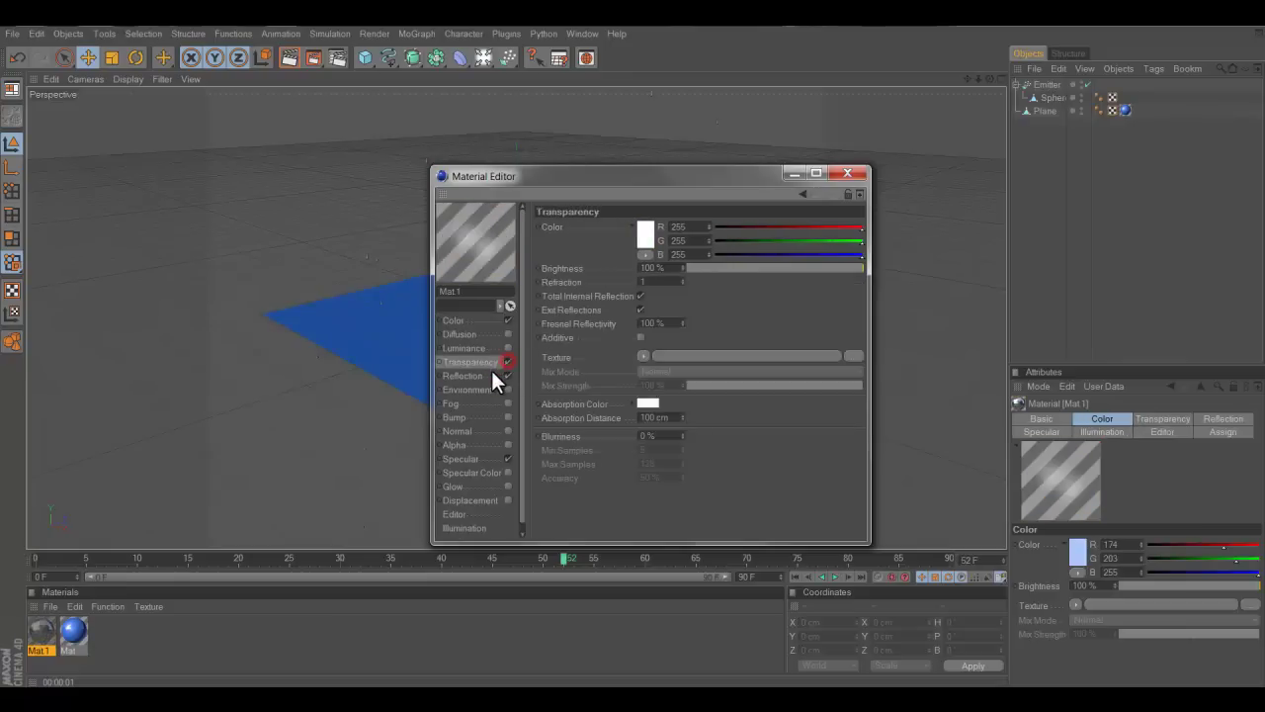
click(780, 268)
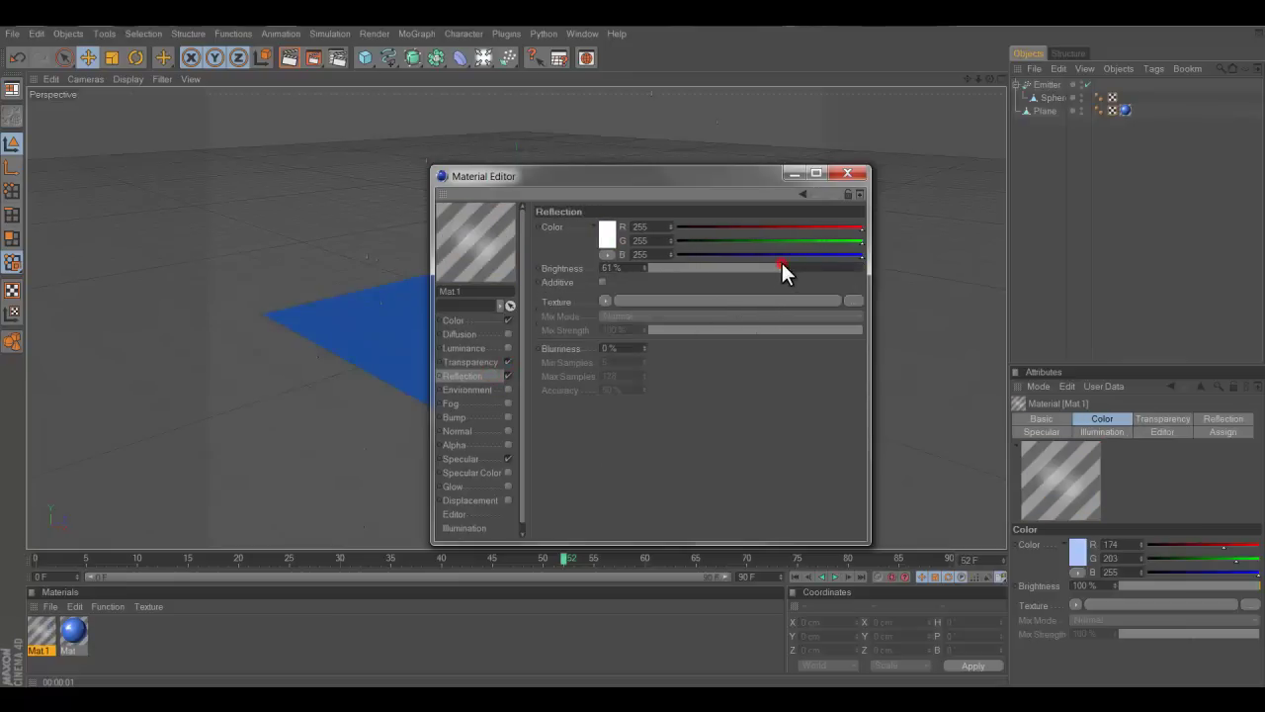
click(477, 362)
mouse_move(797, 266)
mouse_down()
mouse_move(755, 274)
mouse_move(804, 271)
mouse_up()
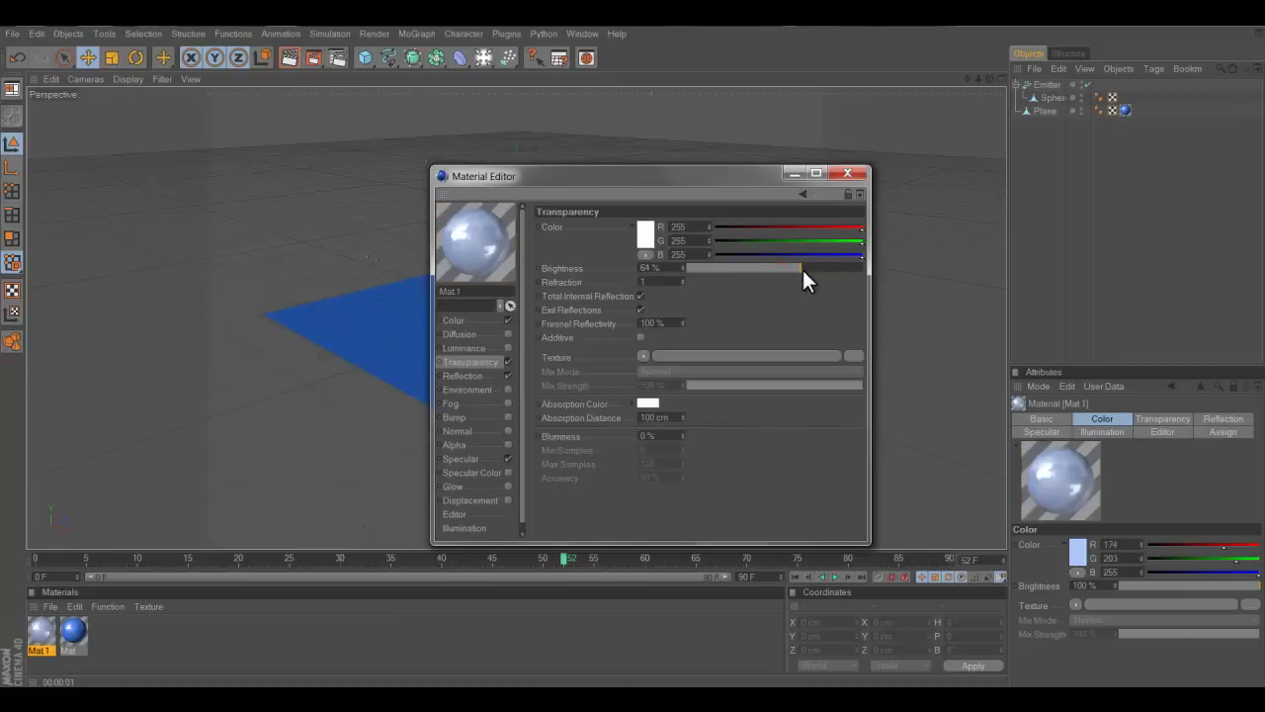
click(488, 376)
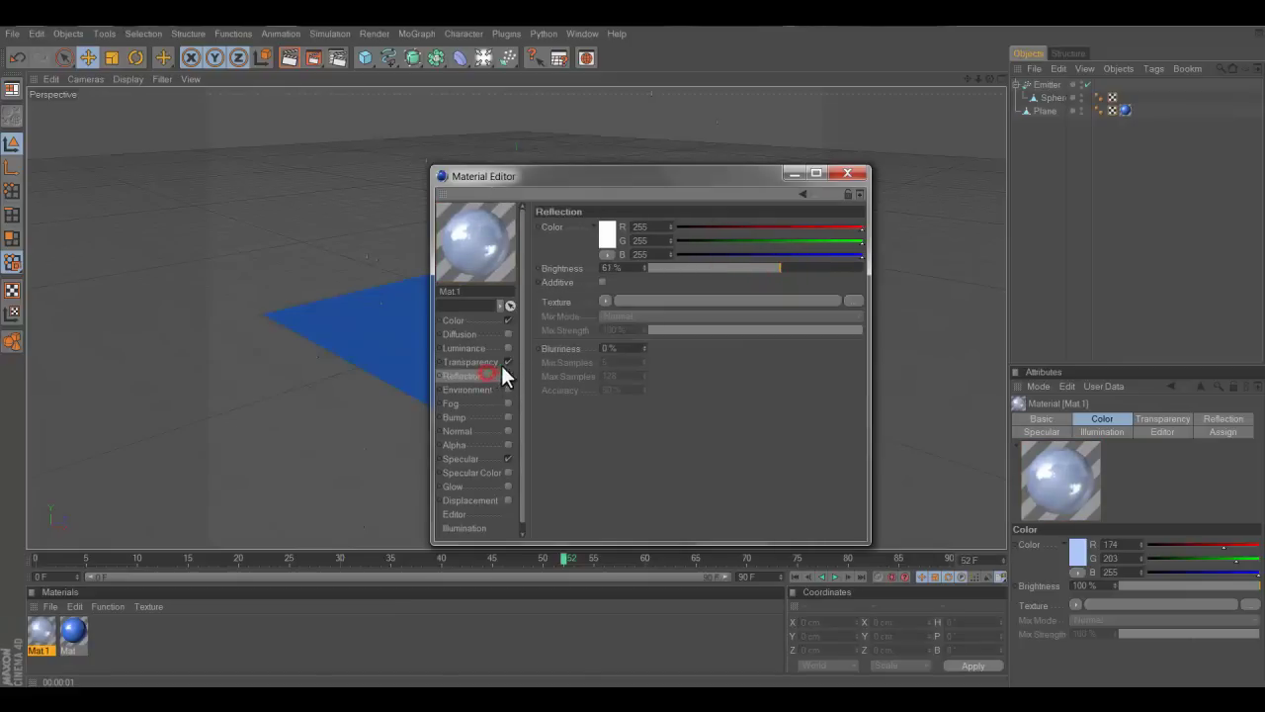
click(507, 376)
click(847, 175)
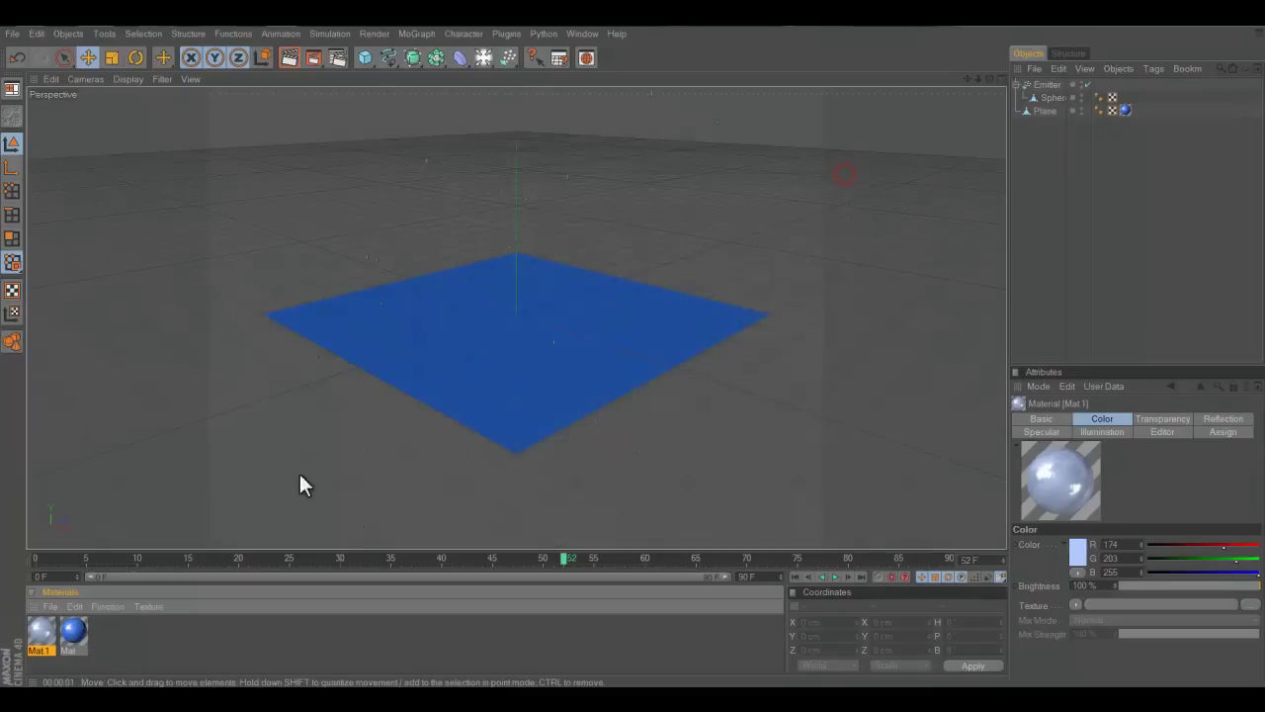
click(285, 59)
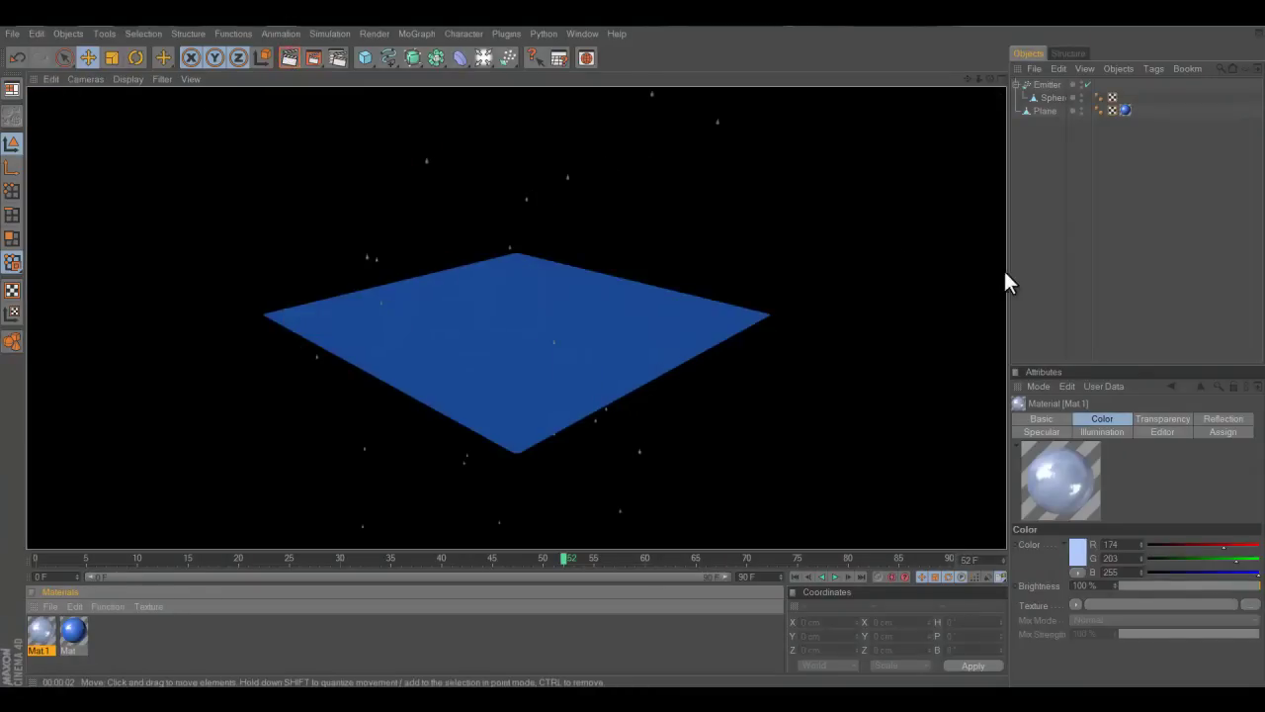
click(1051, 278)
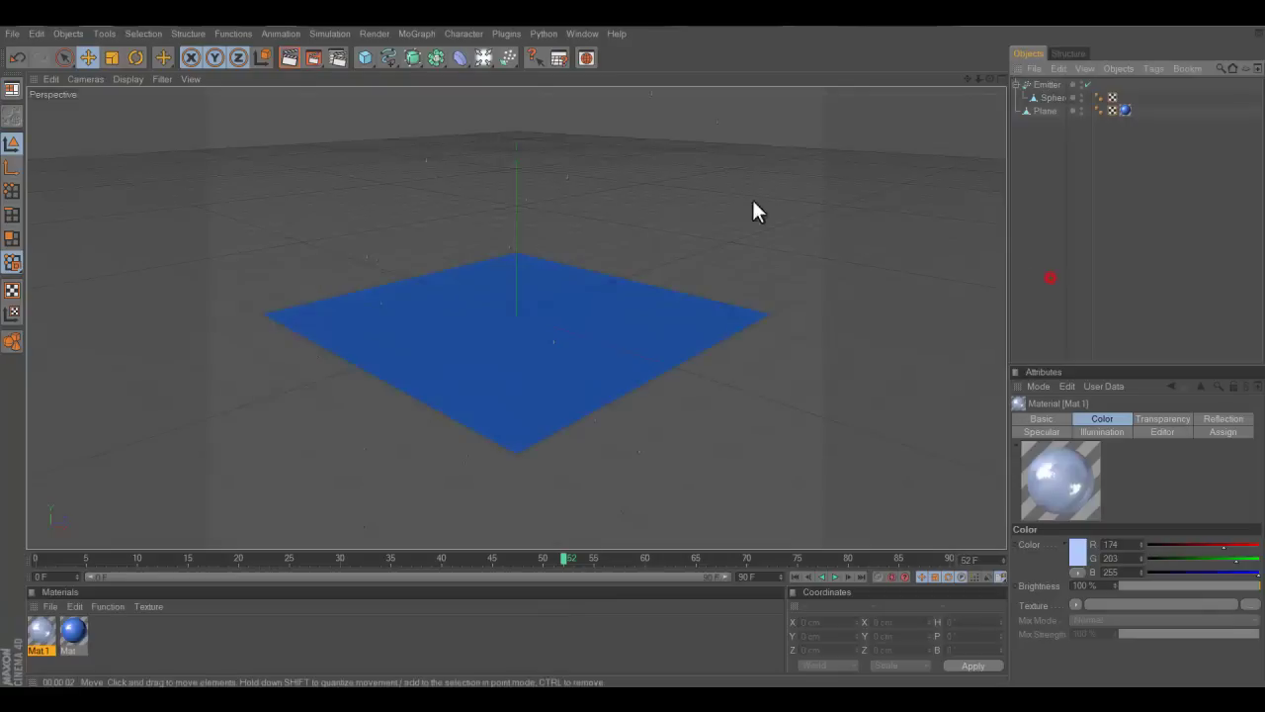
click(313, 57)
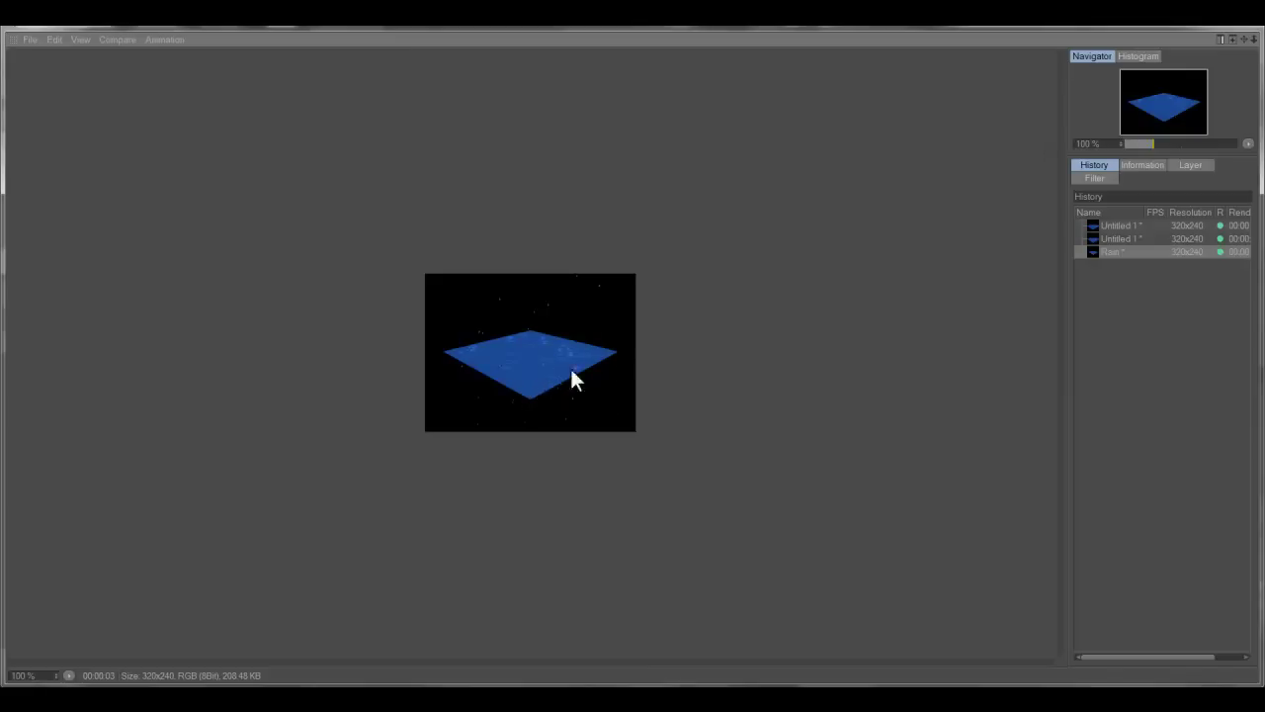
click(1191, 29)
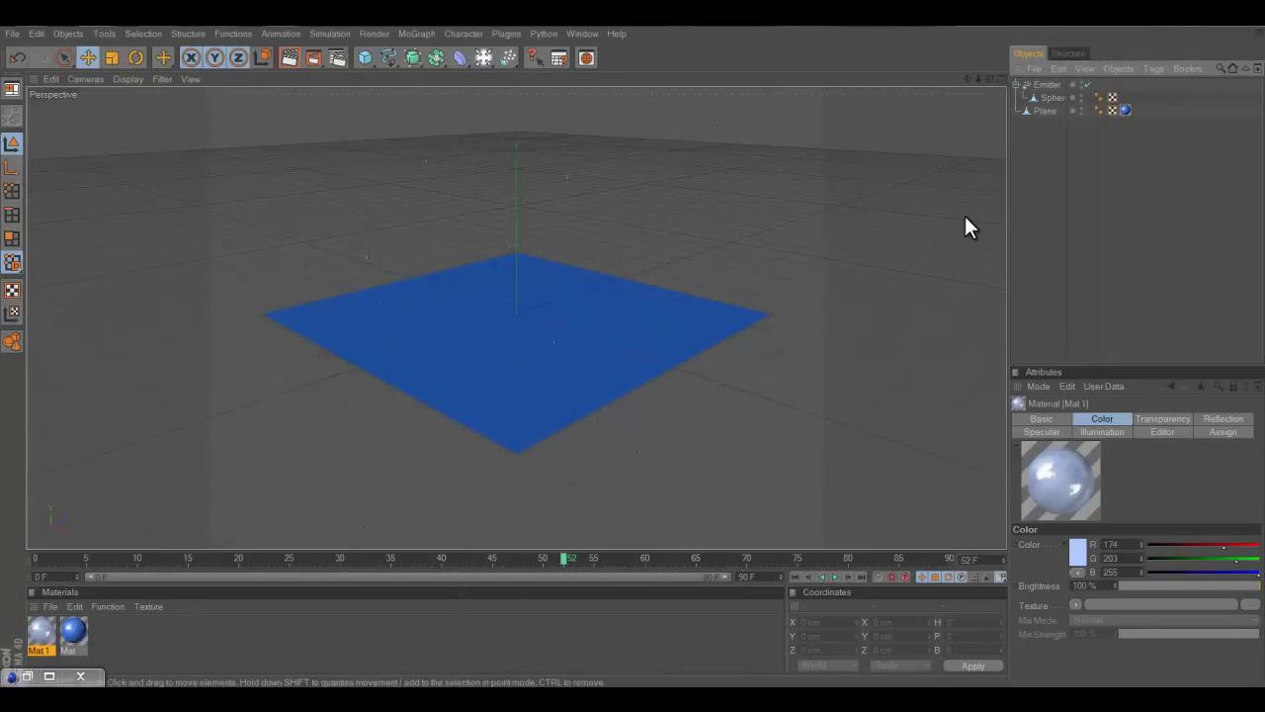